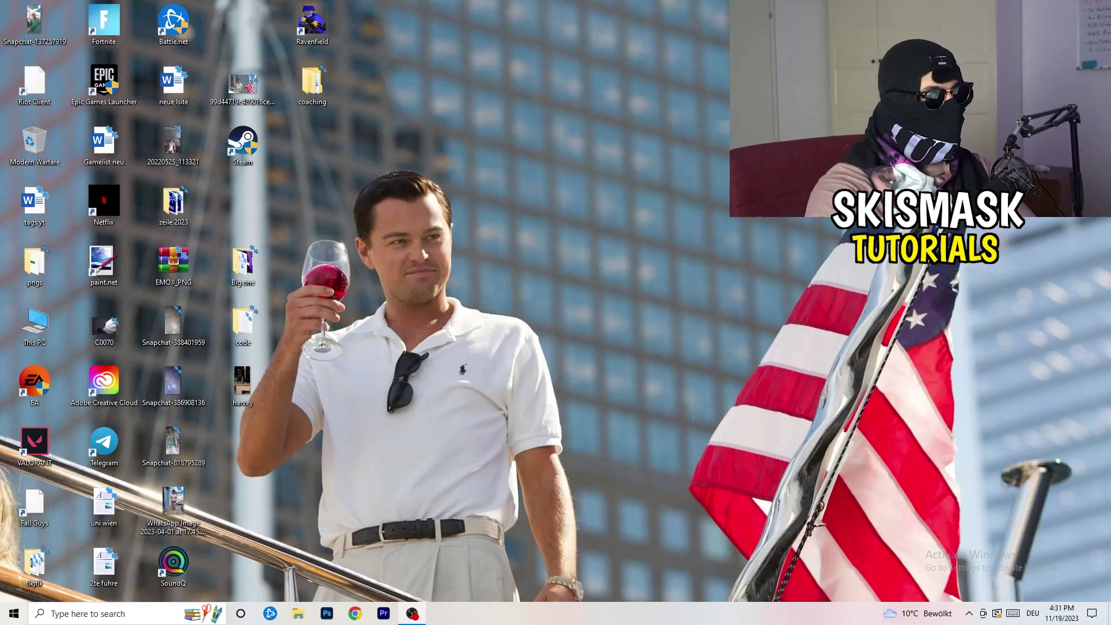
# - Open NVIDIA Control Panel from the desktop context menu, landing on Change Resolution
pyautogui.rightClick(597, 206)
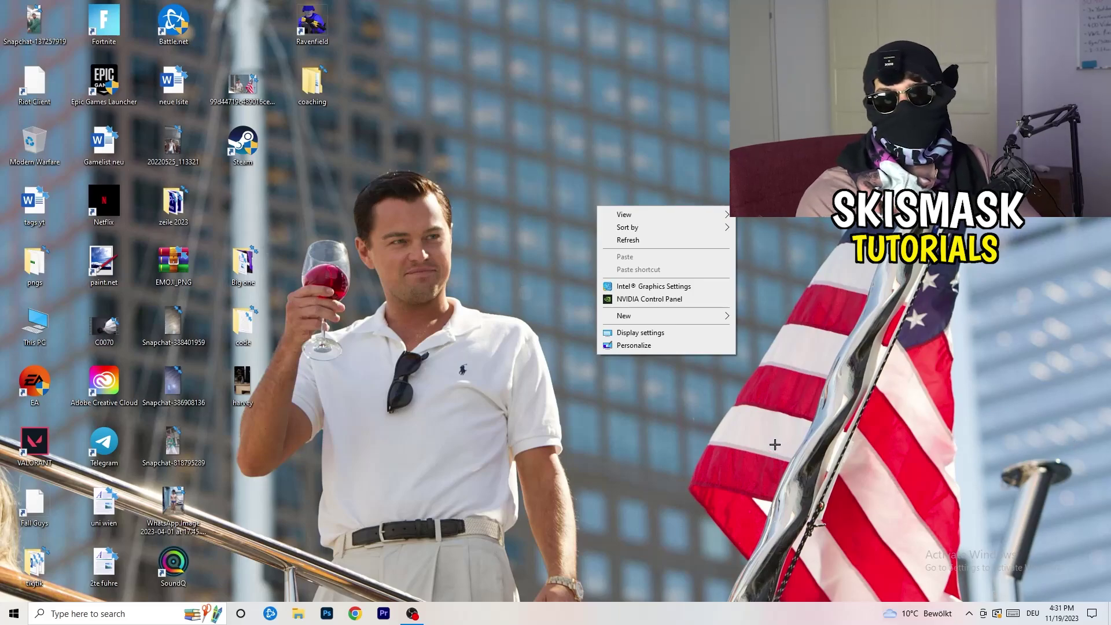
pyautogui.click(650, 299)
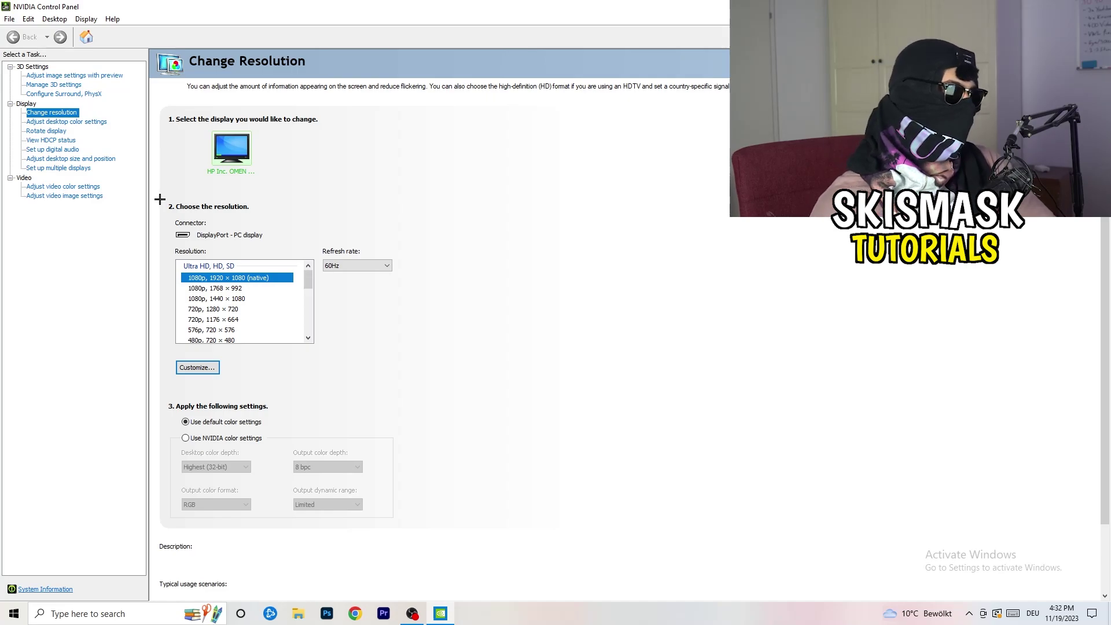
# - Create a custom resolution with 1440 horizontal pixels and 1040 vertical lines at 60 Hz
pyautogui.click(199, 368)
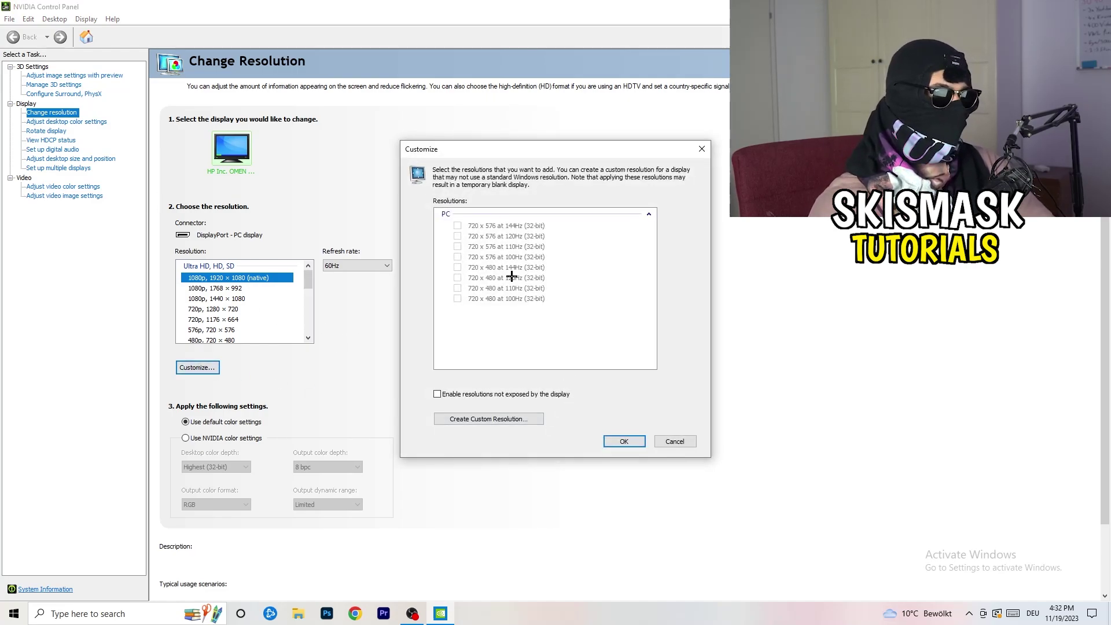
pyautogui.click(509, 418)
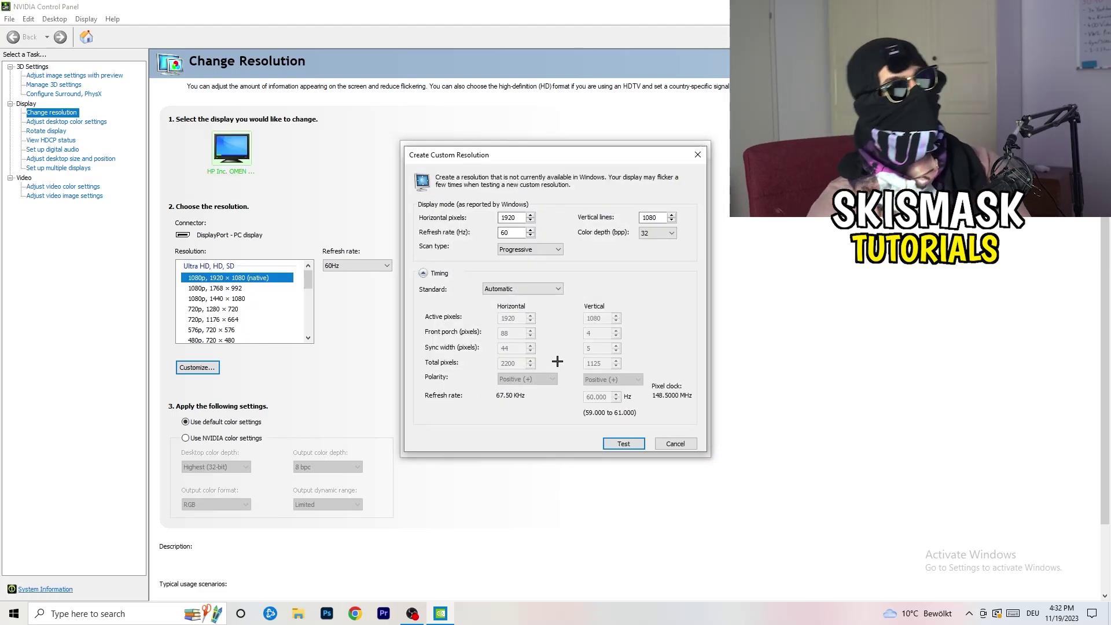
pyautogui.doubleClick(519, 219)
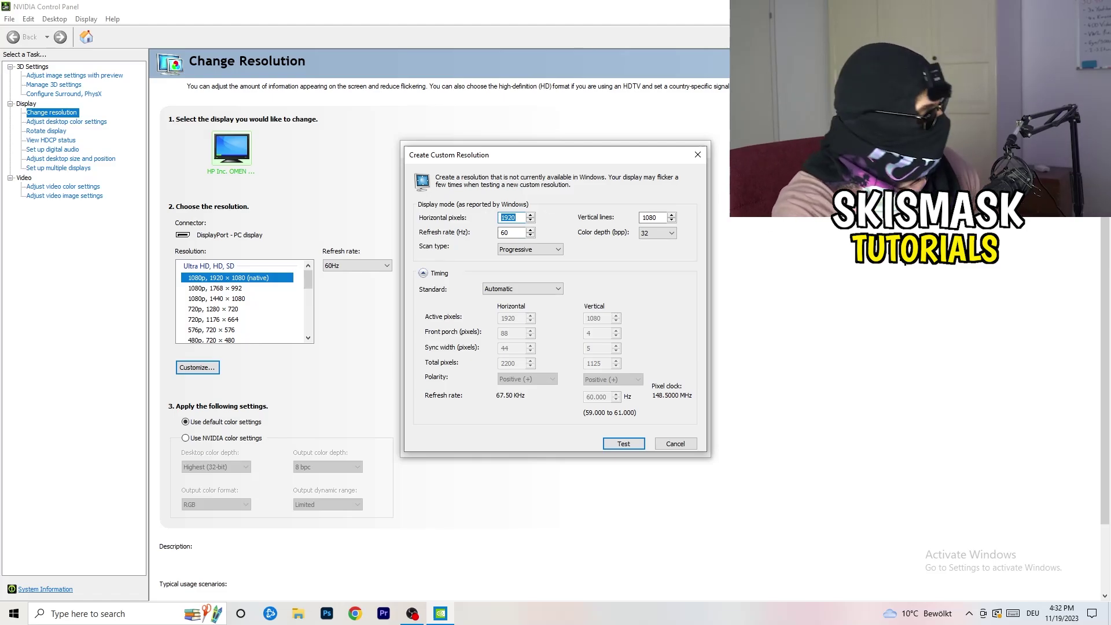
pyautogui.write('1140')
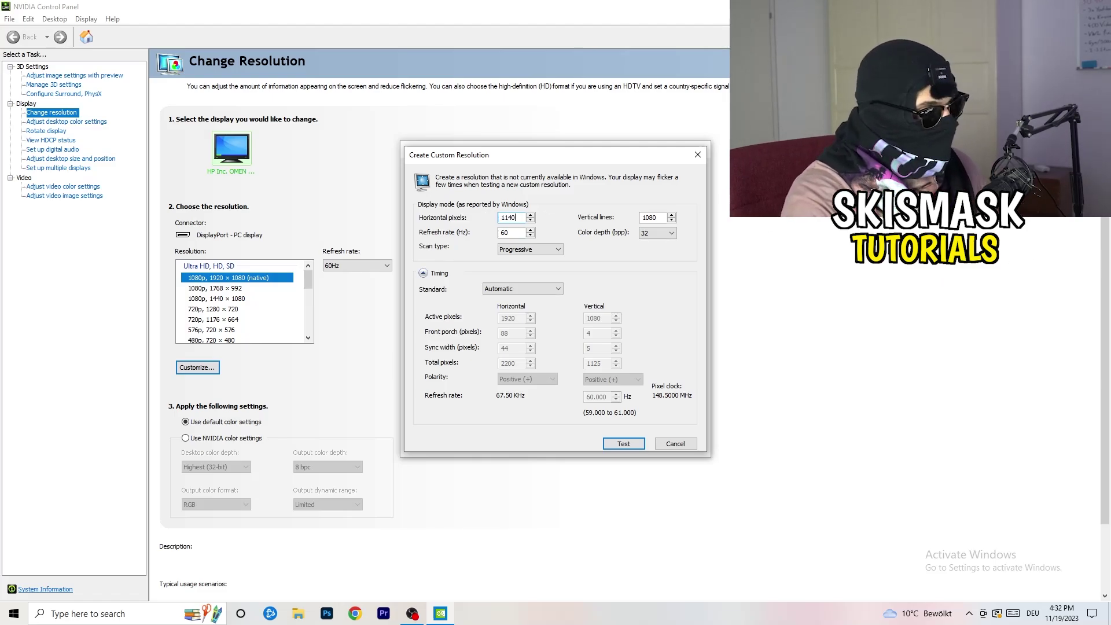
pyautogui.press('BackSpace')
pyautogui.press('BackSpace')
pyautogui.press('BackSpace')
pyautogui.write('4')
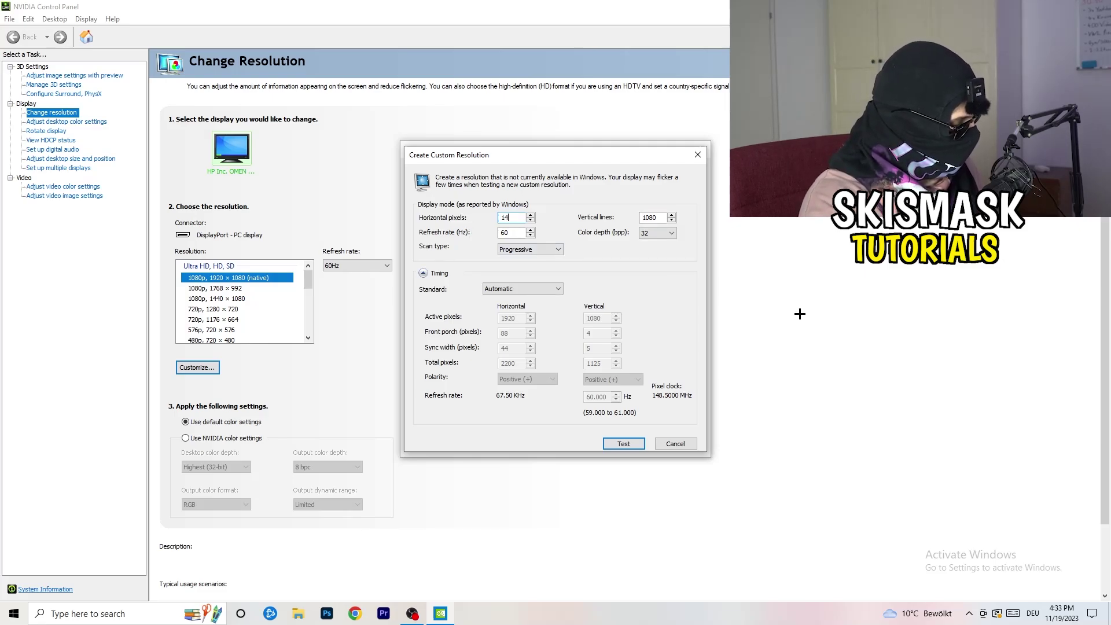
pyautogui.write('40')
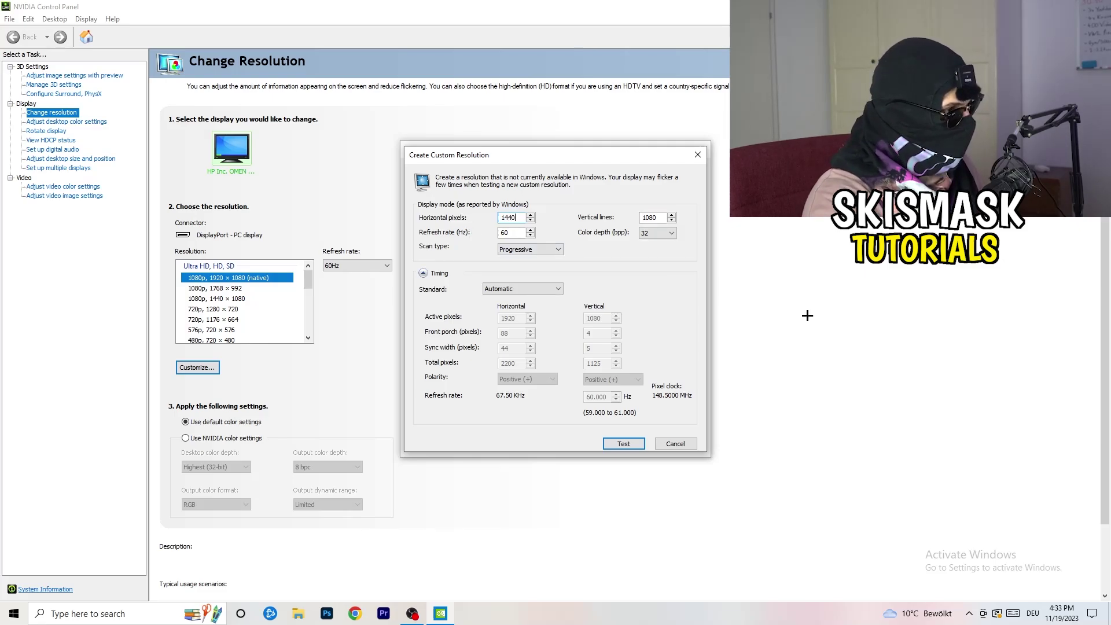
pyautogui.click(657, 218)
pyautogui.press('BackSpace')
pyautogui.press('BackSpace')
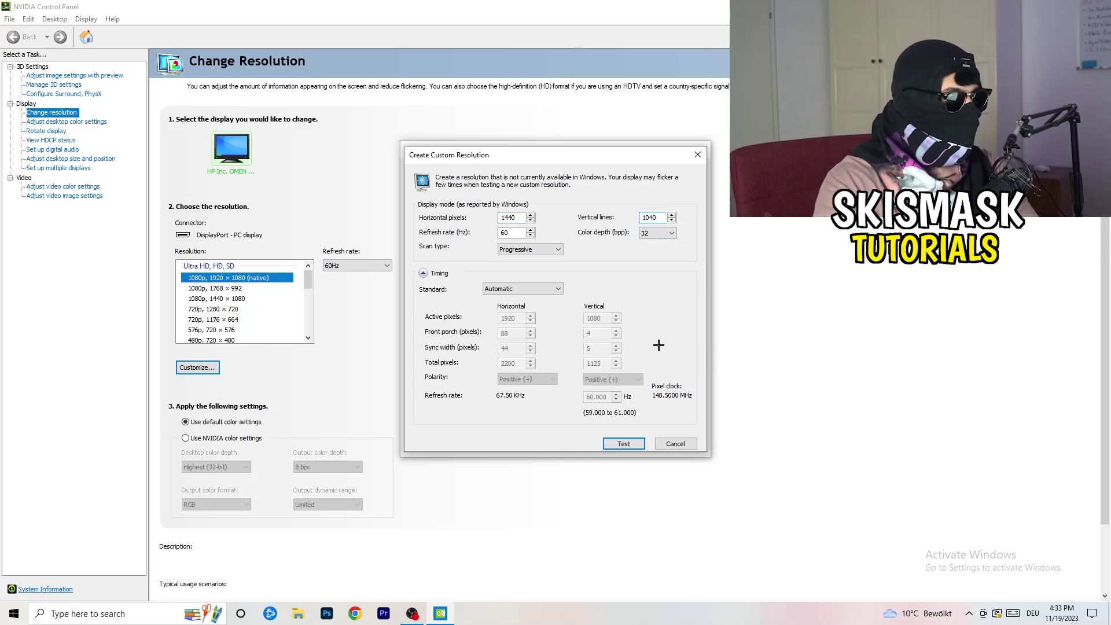
# - Keep Progressive scan and set the timing standard to CVT reduced blank (102.7200 MHz pixel clock)
pyautogui.click(525, 250)
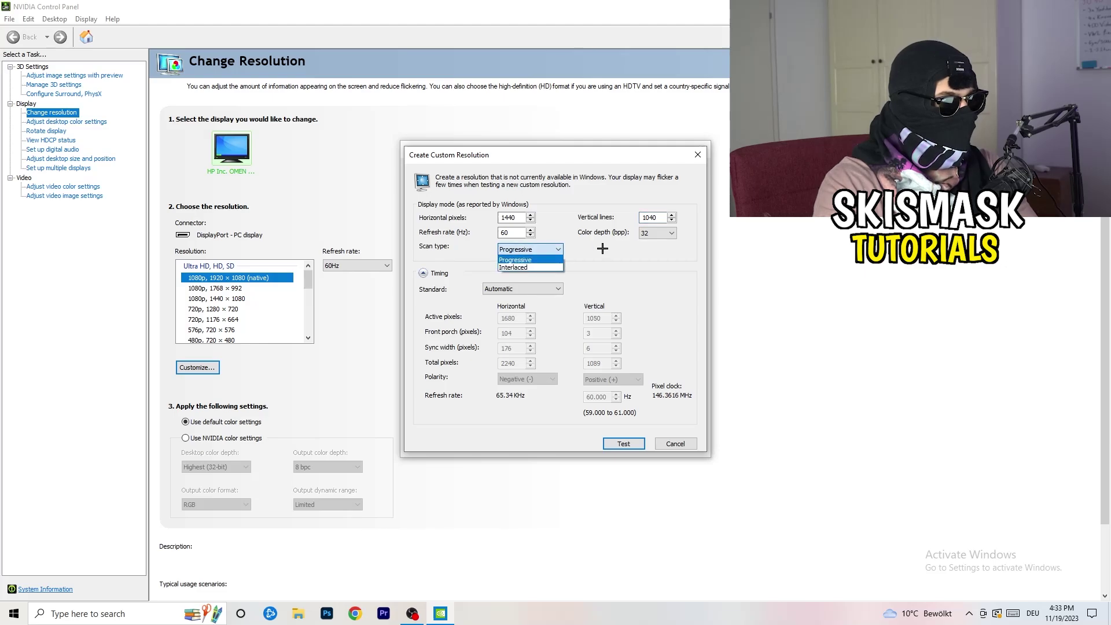
pyautogui.click(610, 283)
pyautogui.click(537, 290)
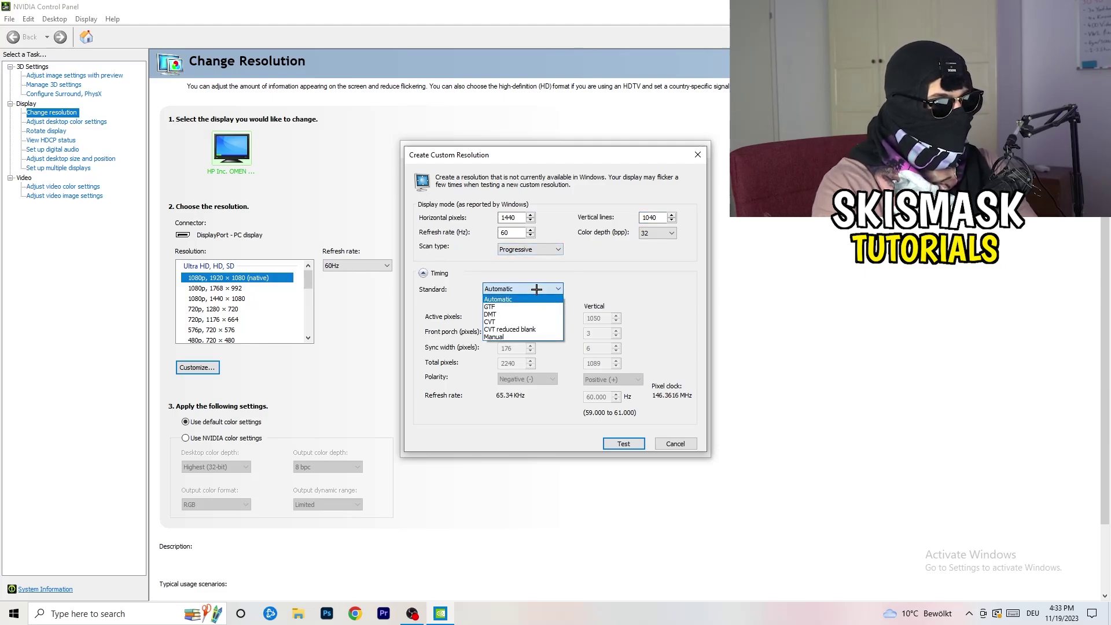
pyautogui.click(611, 298)
pyautogui.click(519, 291)
pyautogui.click(649, 287)
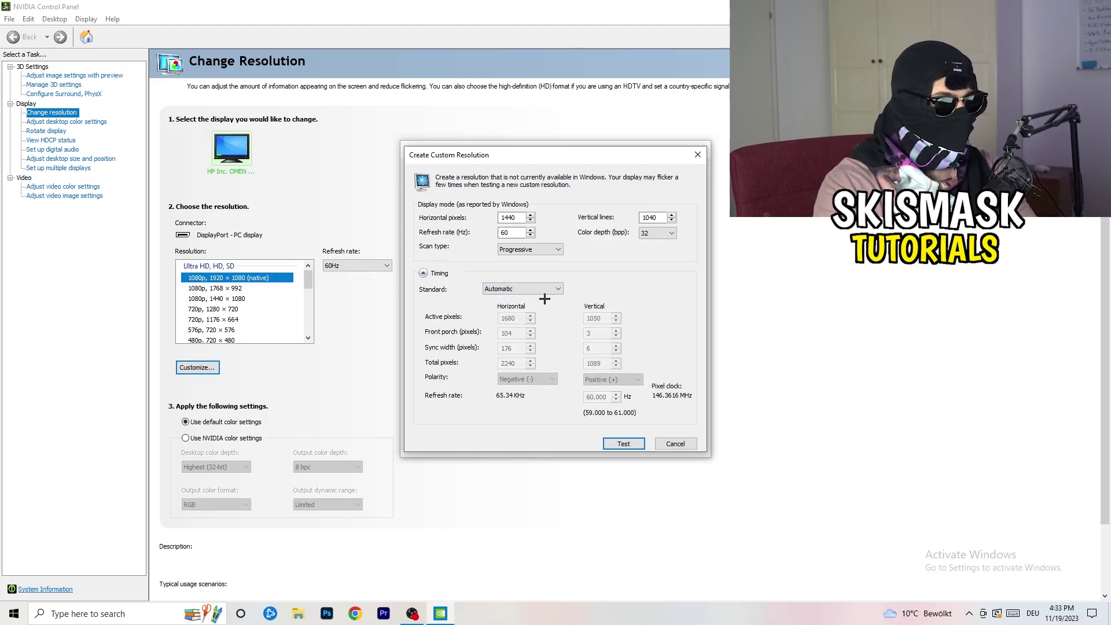
pyautogui.click(520, 290)
pyautogui.click(518, 335)
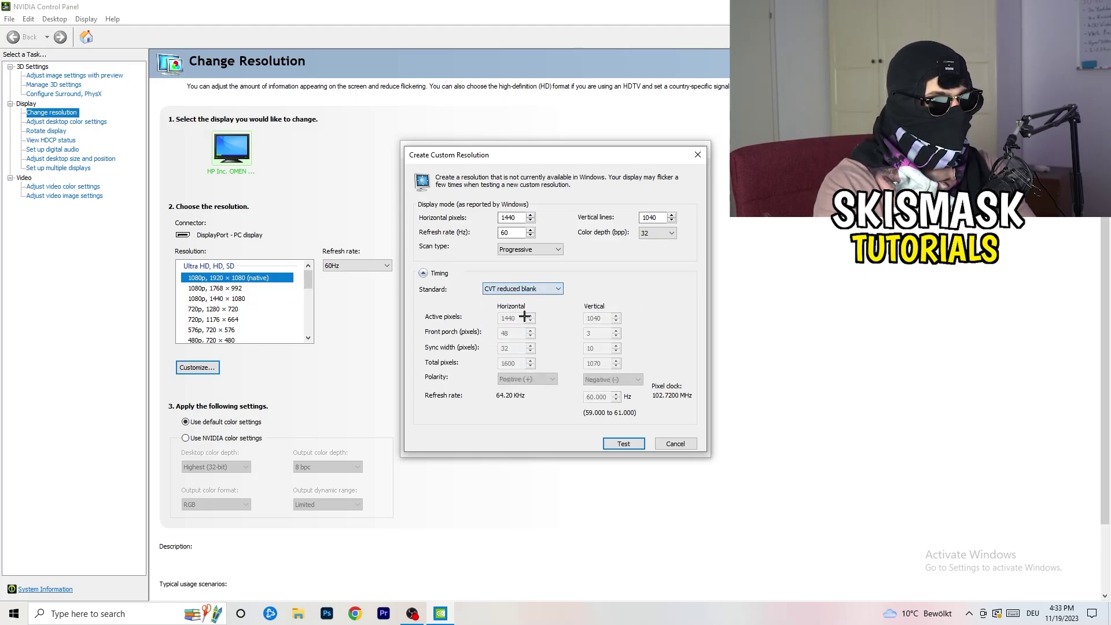
# - Close both custom resolution windows and NVIDIA Control Panel, then open Windows Settings from Start
pyautogui.click(702, 152)
pyautogui.click(703, 148)
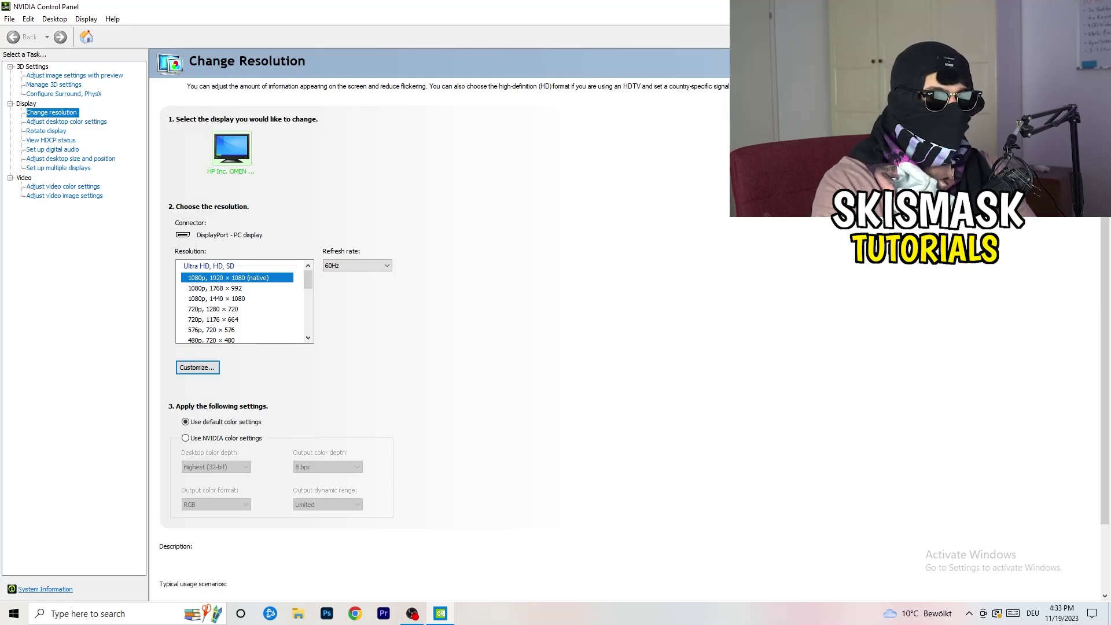
pyautogui.hotkey('alt', 'F4')
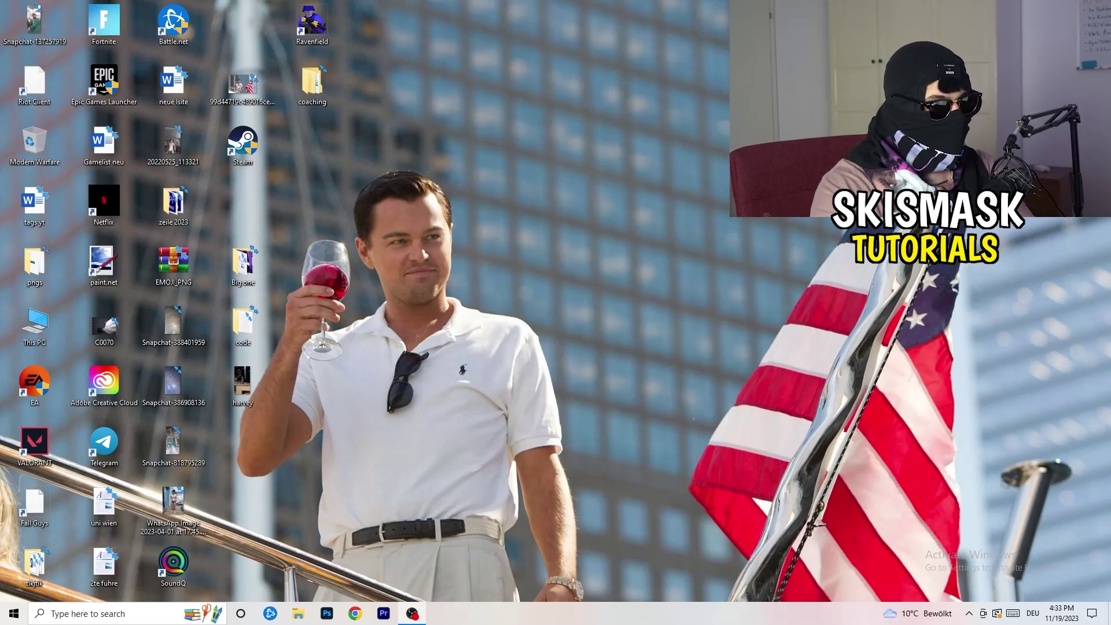
pyautogui.click(14, 613)
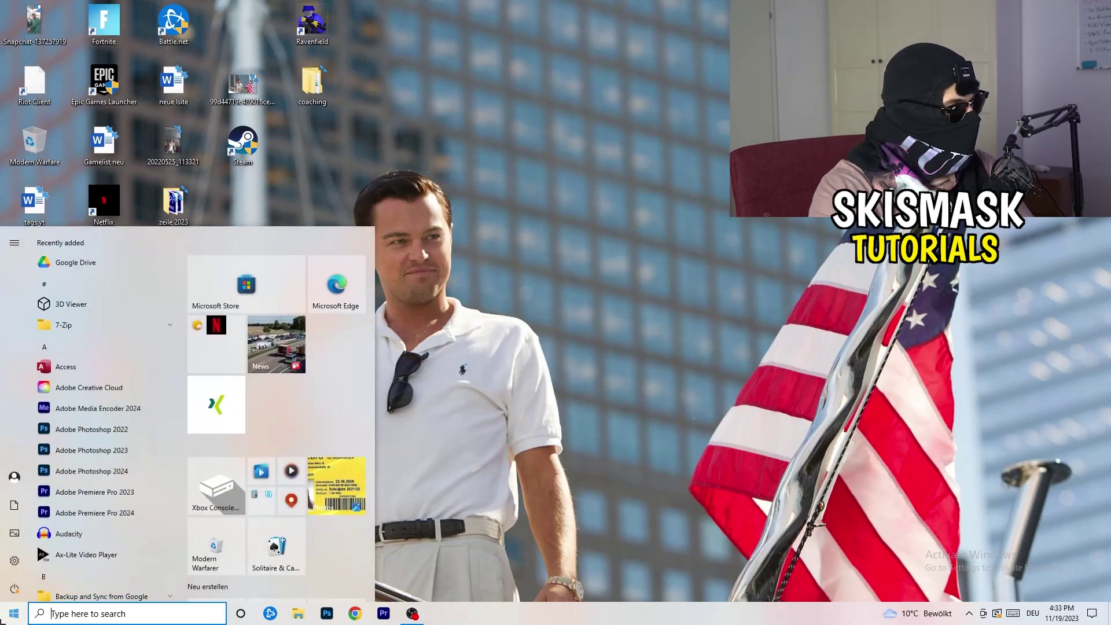
pyautogui.click(15, 561)
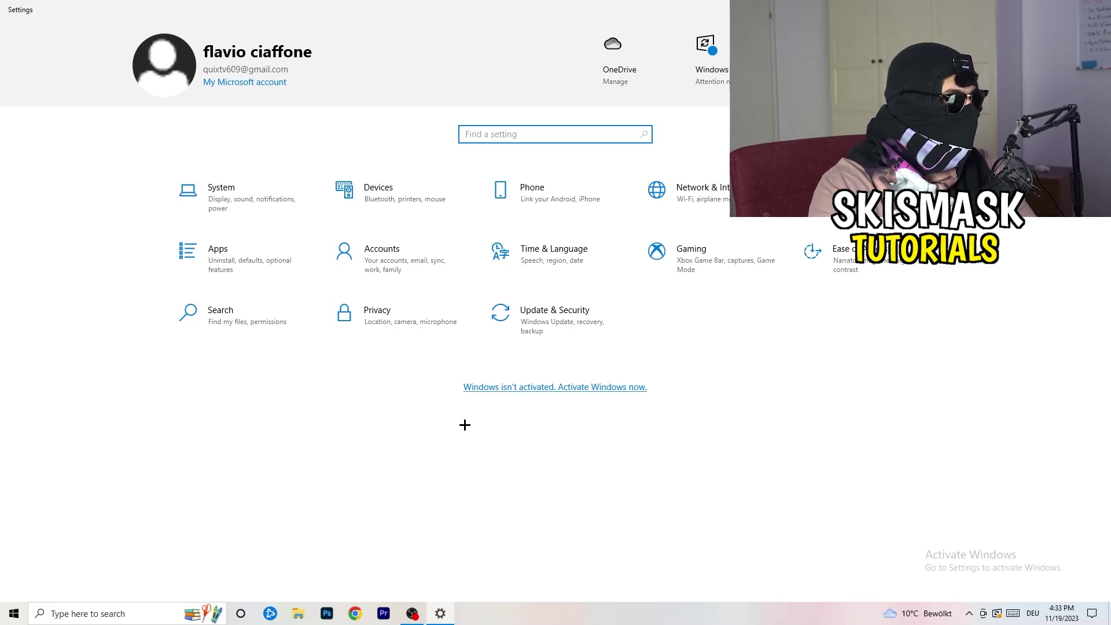
pyautogui.click(242, 210)
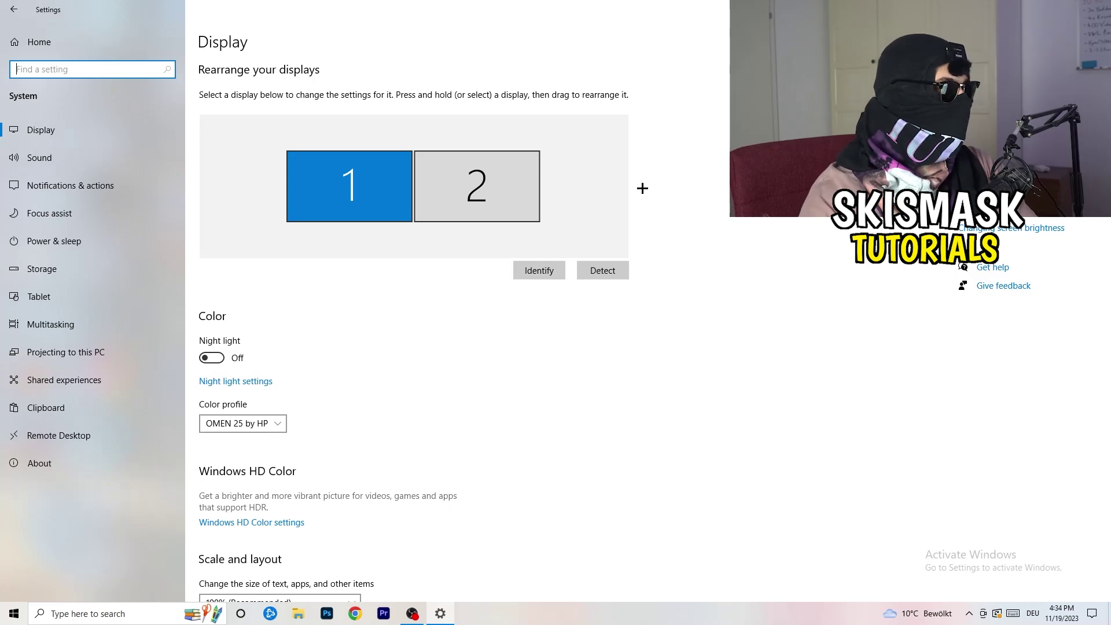
pyautogui.scroll(-4, 376, 290)
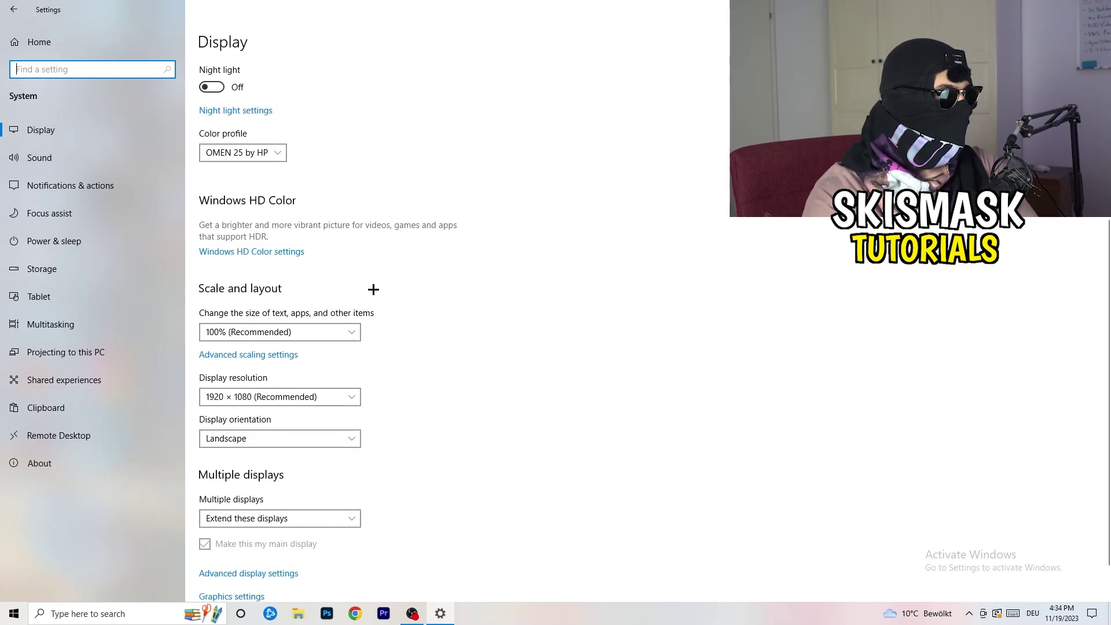
pyautogui.click(298, 150)
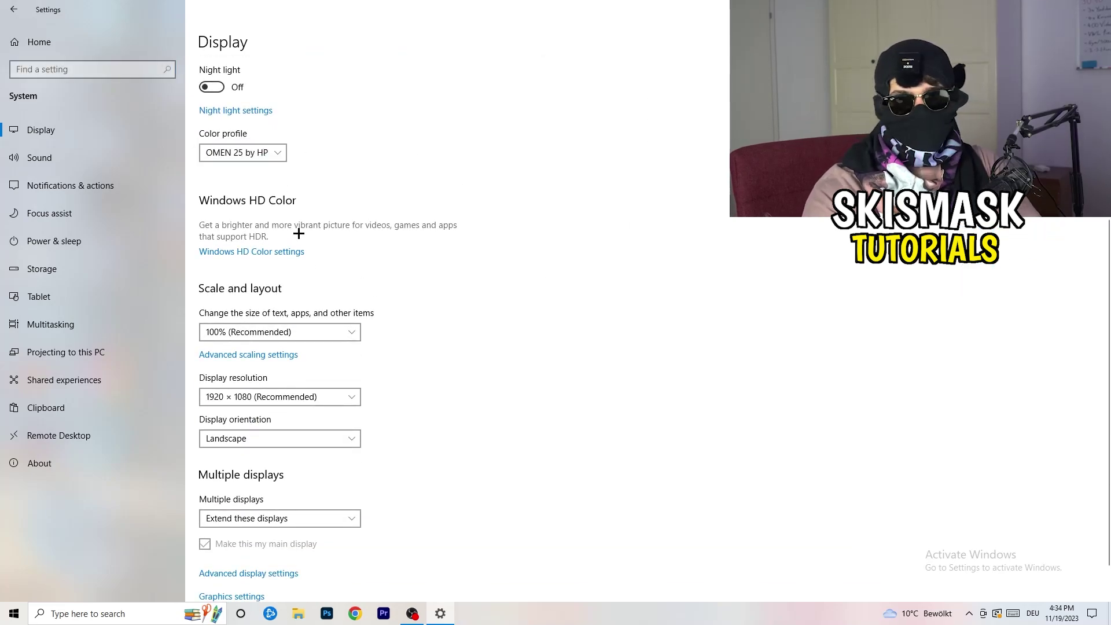
pyautogui.scroll(-1, 272, 243)
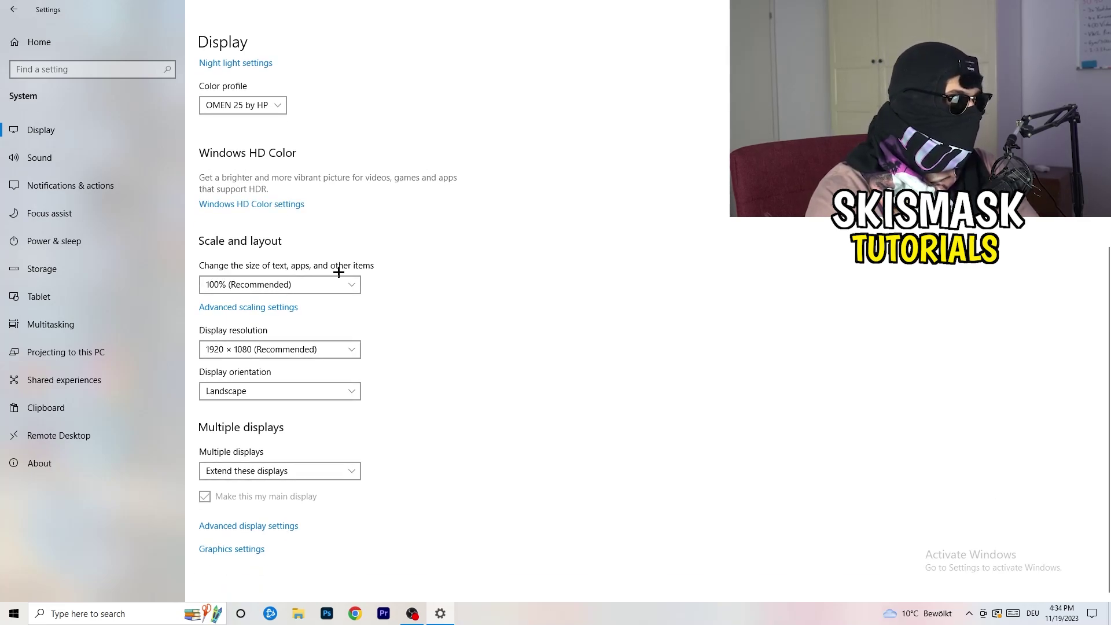
pyautogui.click(354, 283)
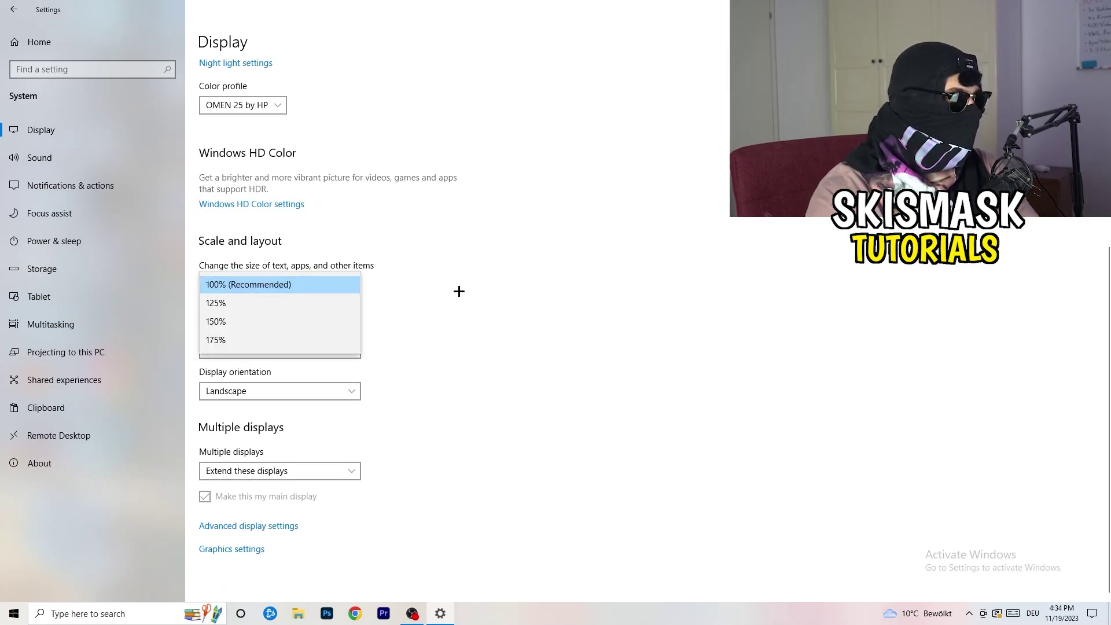
pyautogui.click(545, 272)
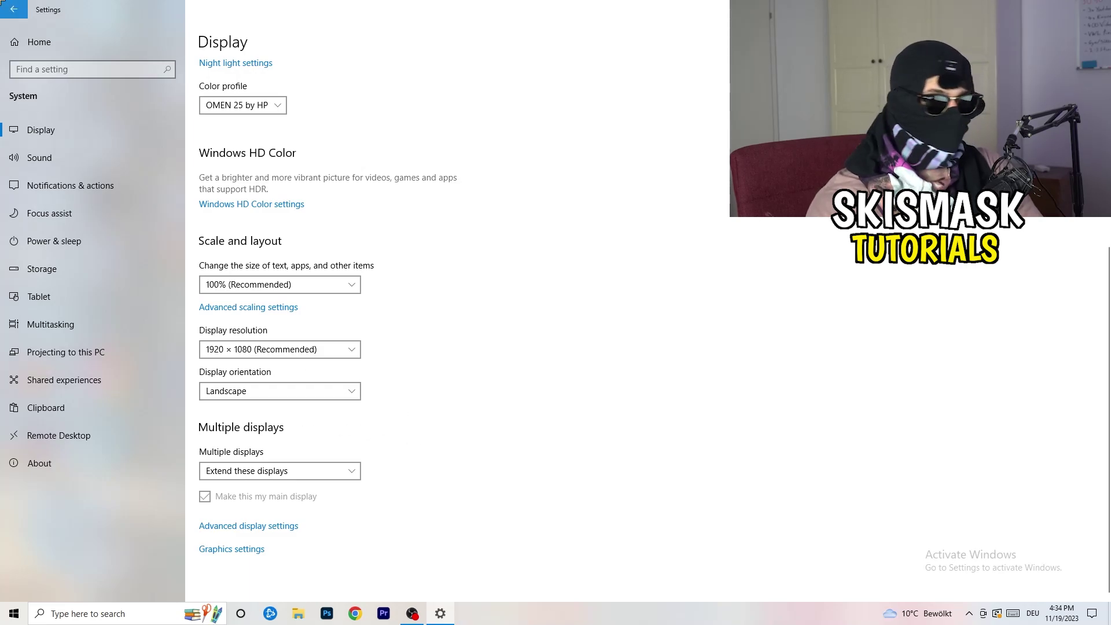
# - Return to the Settings home page and open Gaming, showing Xbox Game Bar switched off
pyautogui.hotkey('alt', 'Left')
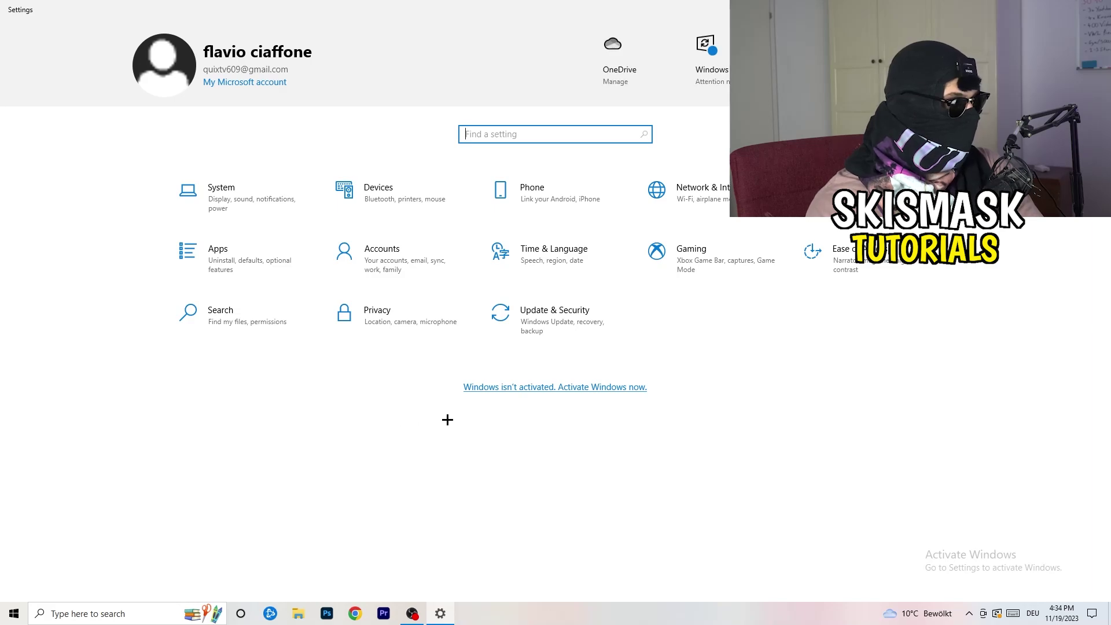
pyautogui.click(718, 276)
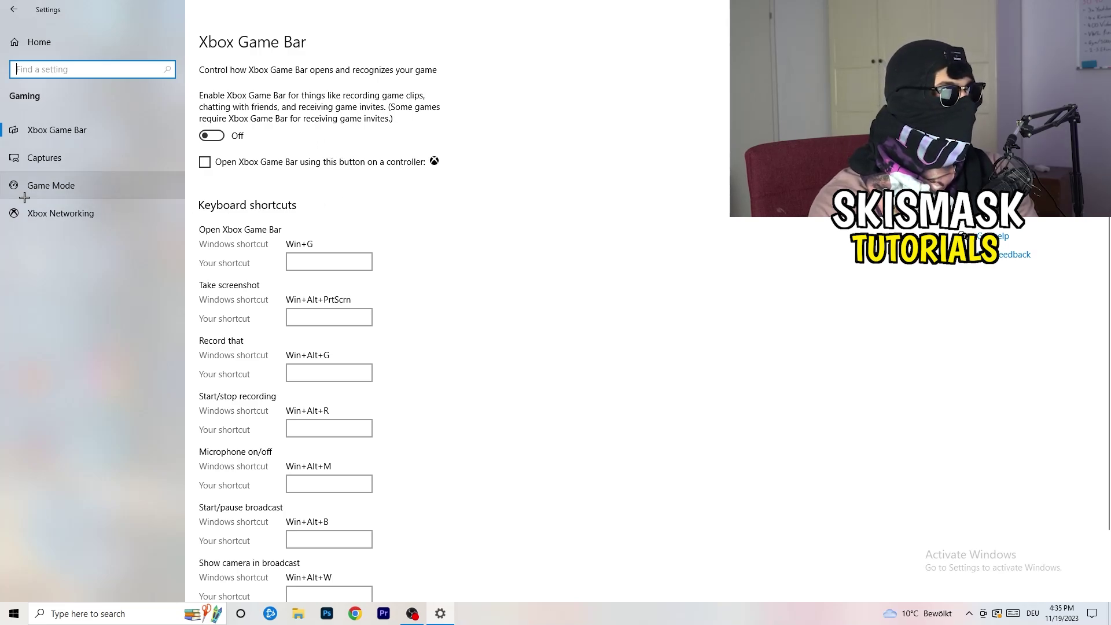
# - Confirm Game Mode is on, then close Settings with Alt+F4
pyautogui.click(100, 184)
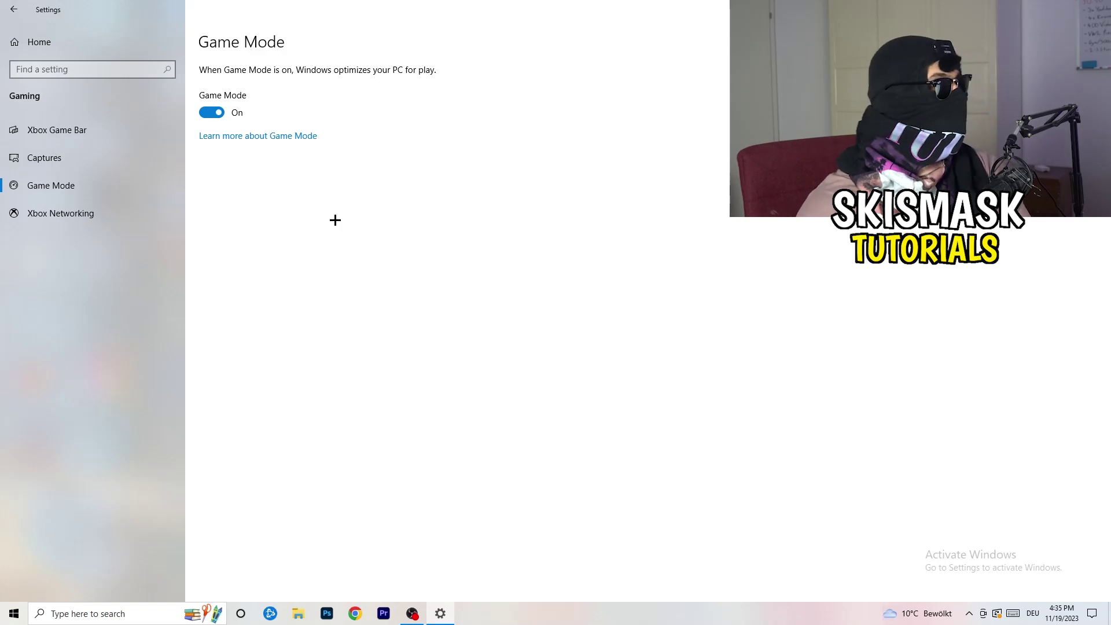
pyautogui.hotkey('alt', 'F4')
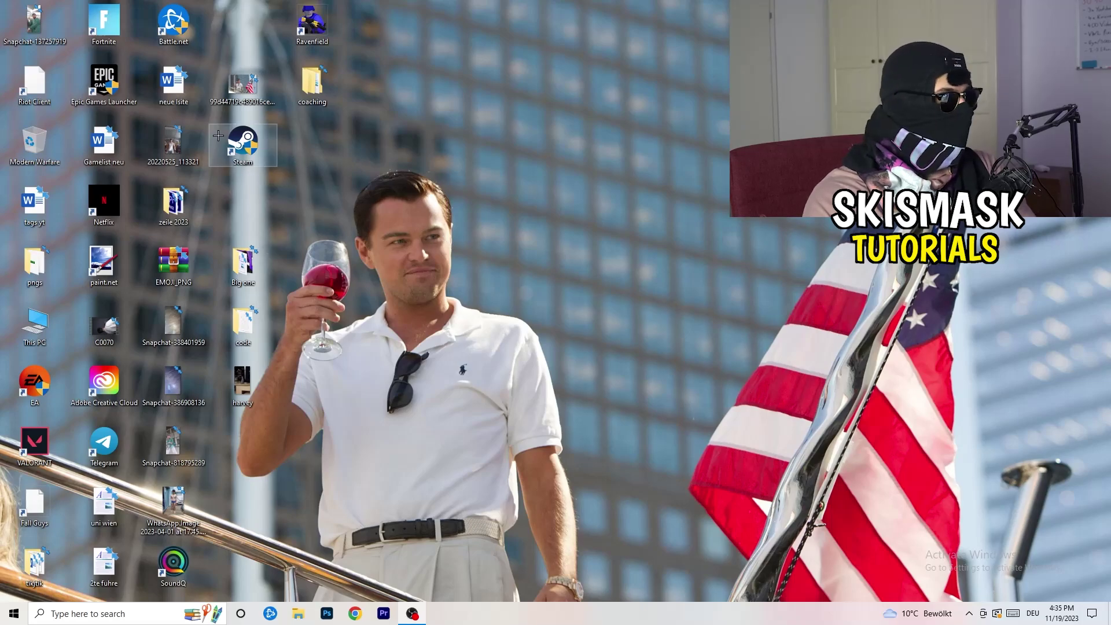
# - Set the Steam shortcut to Windows 8 compatibility mode with Run as administrator, and apply with OK
pyautogui.moveTo(249, 144); pyautogui.dragTo(591, 204)
pyautogui.rightClick(595, 201)
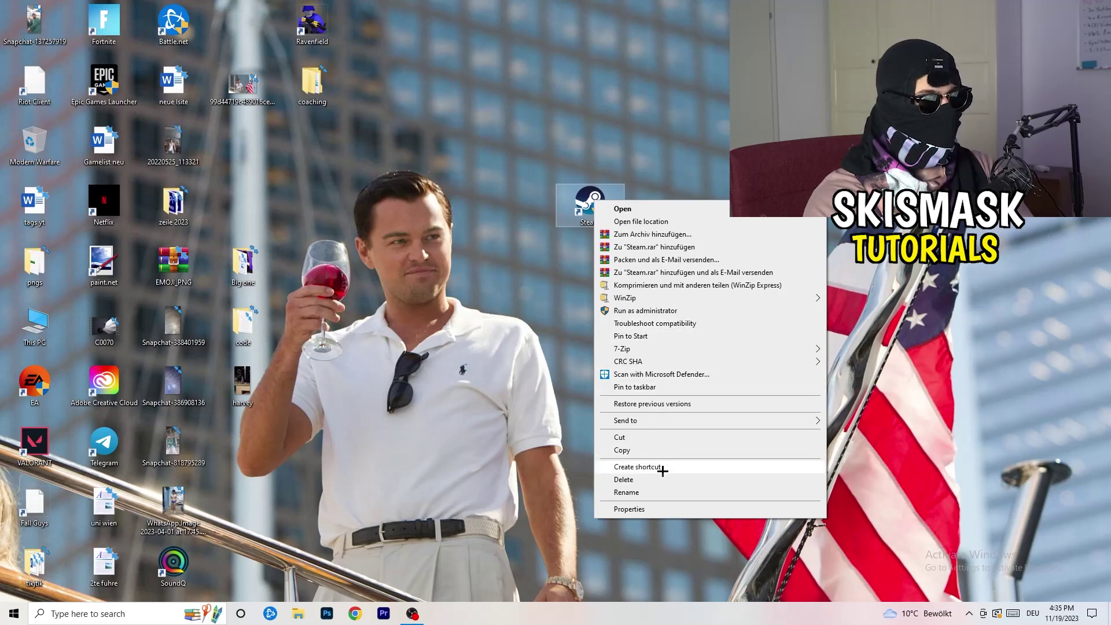
pyautogui.click(669, 509)
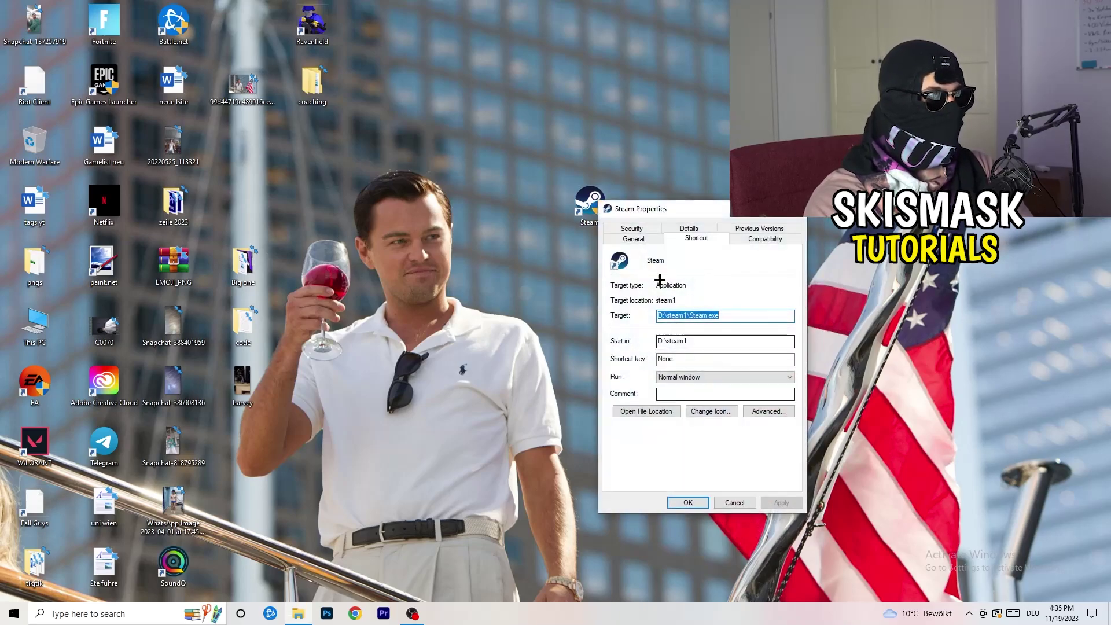
pyautogui.moveTo(653, 209); pyautogui.dragTo(479, 109)
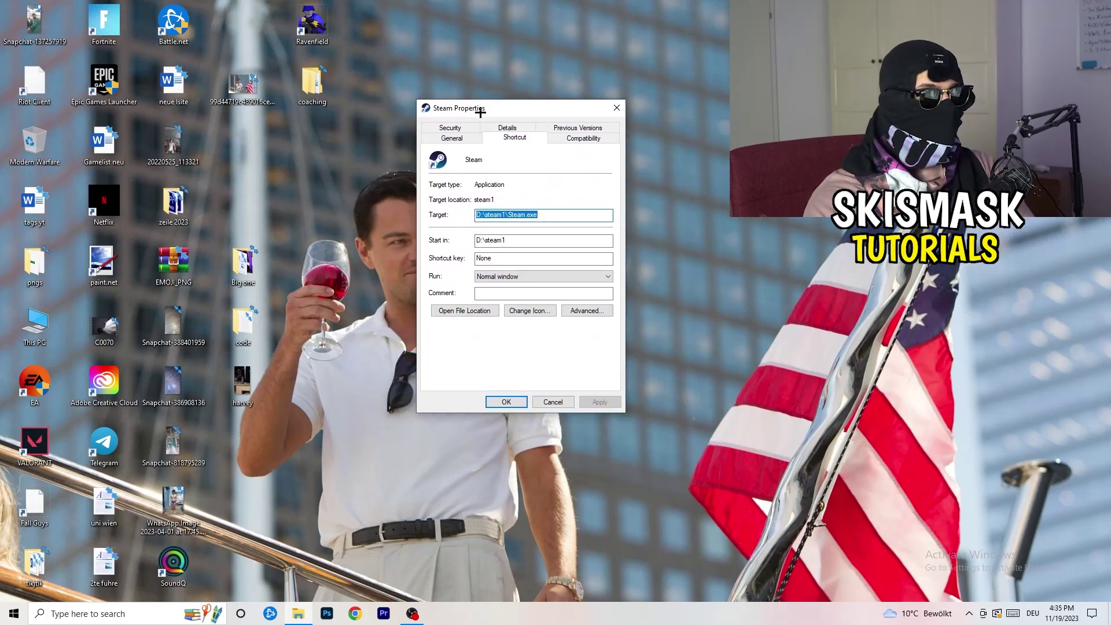
pyautogui.click(594, 139)
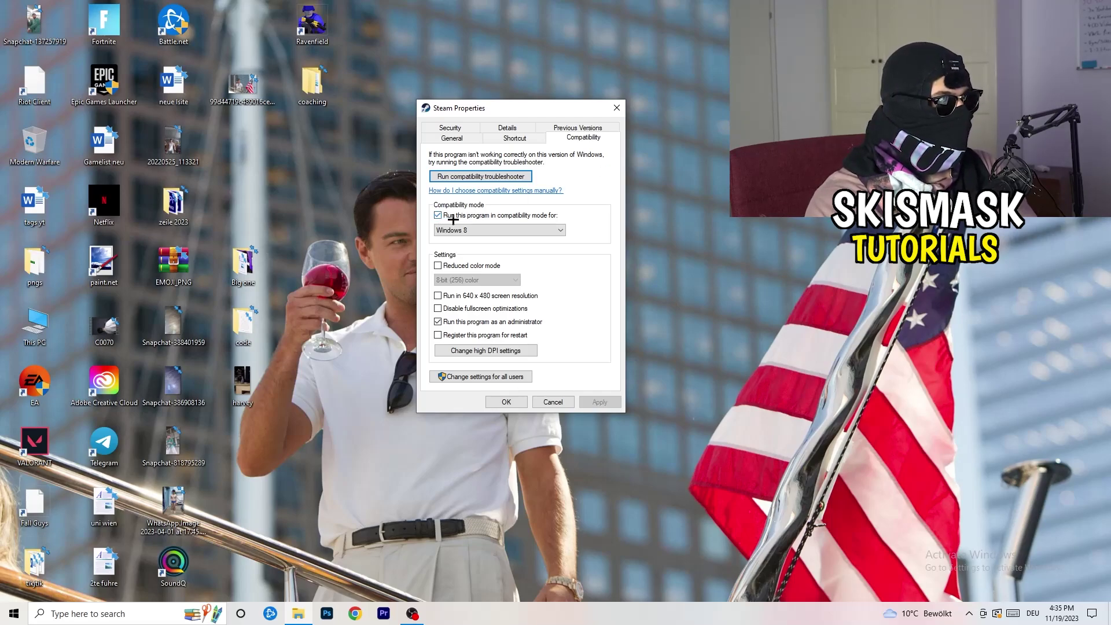
pyautogui.click(525, 229)
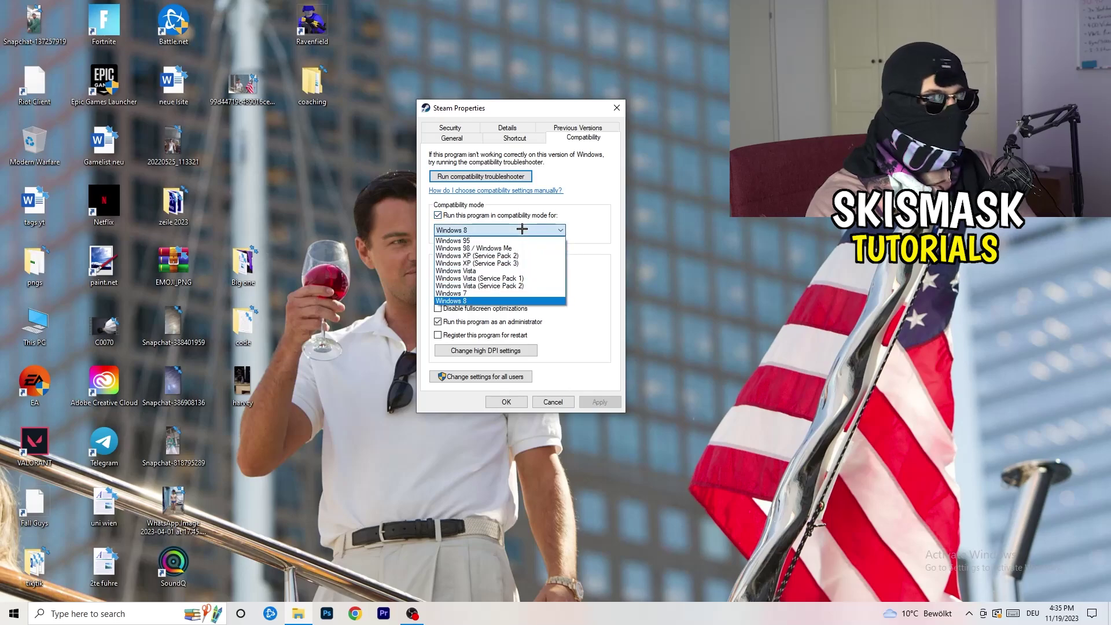
pyautogui.click(618, 222)
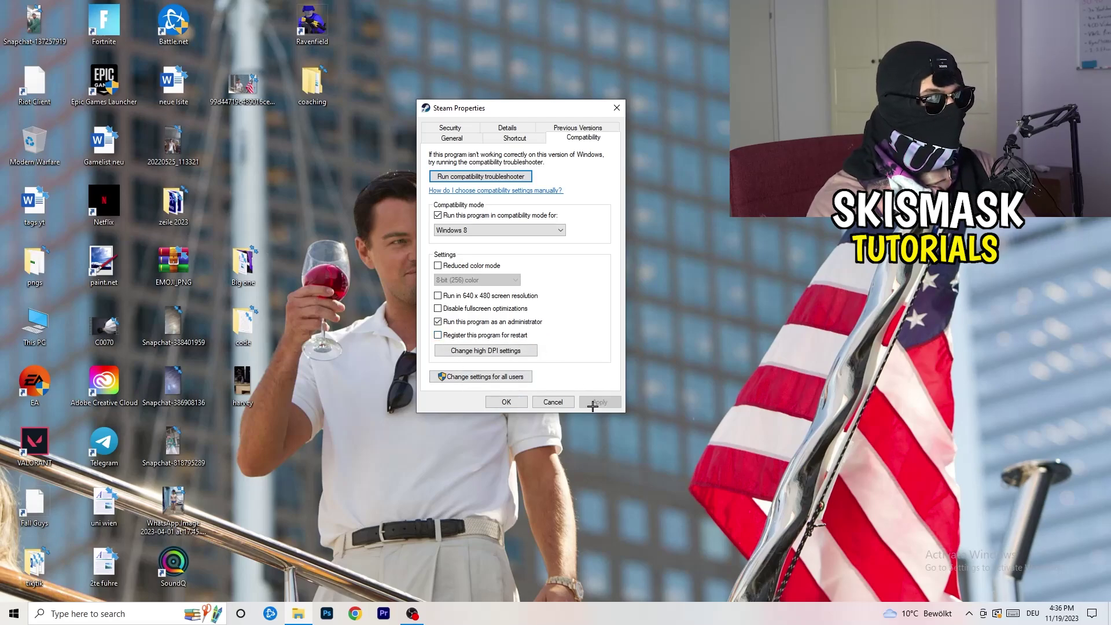
pyautogui.click(505, 402)
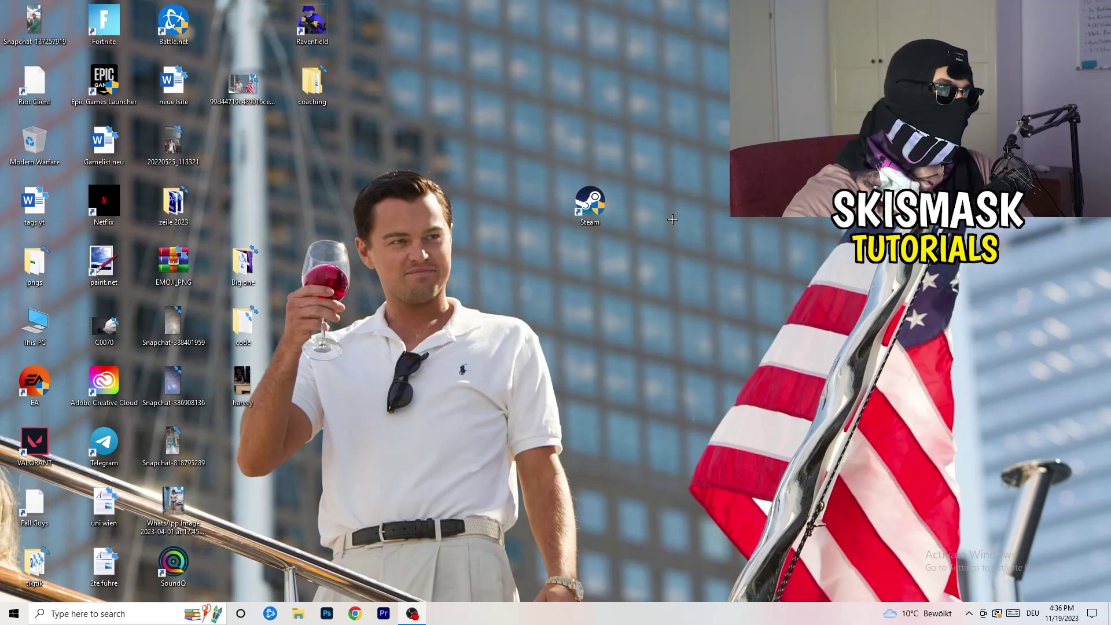
# - Verify Steam's Windows 8 and administrator compatibility settings, then move its icon back to the third column
pyautogui.moveTo(604, 217); pyautogui.dragTo(535, 217)
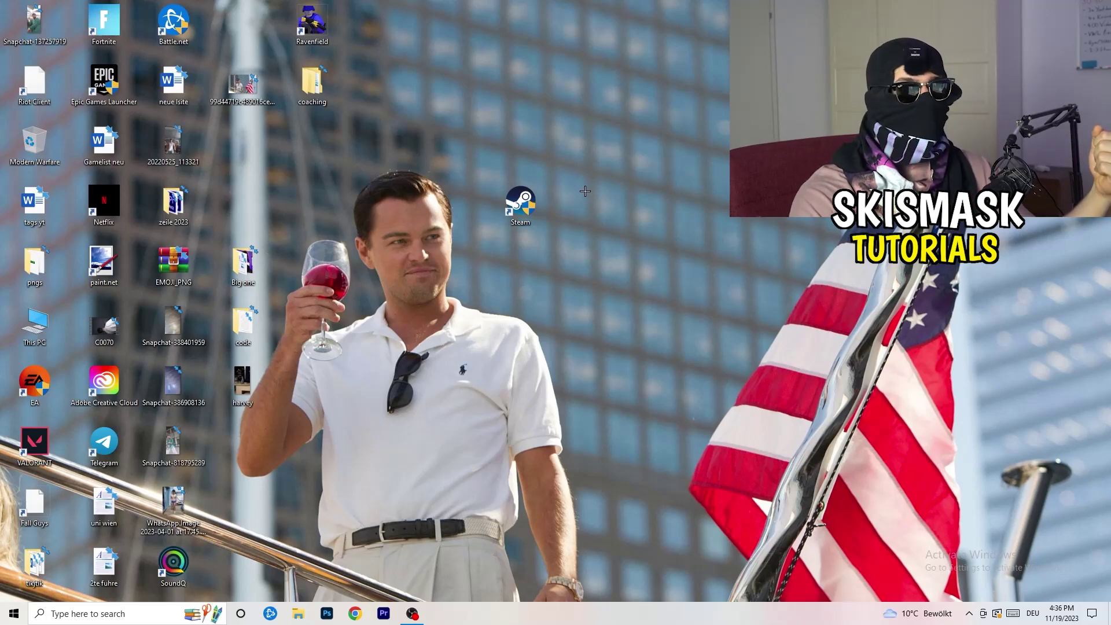
pyautogui.moveTo(534, 204); pyautogui.dragTo(401, 197)
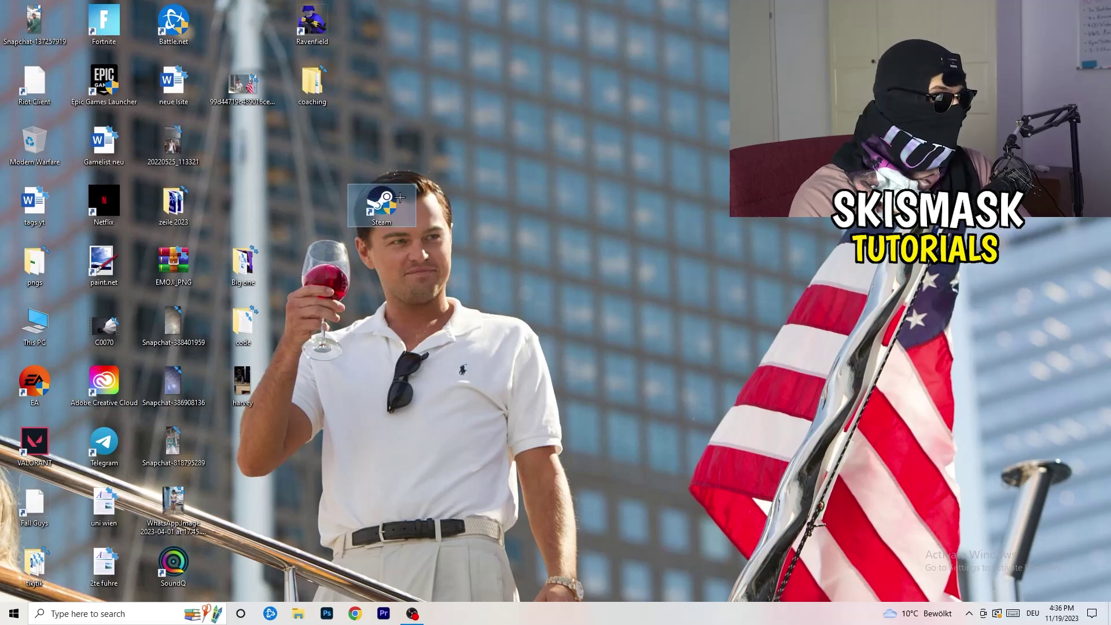
pyautogui.rightClick(382, 200)
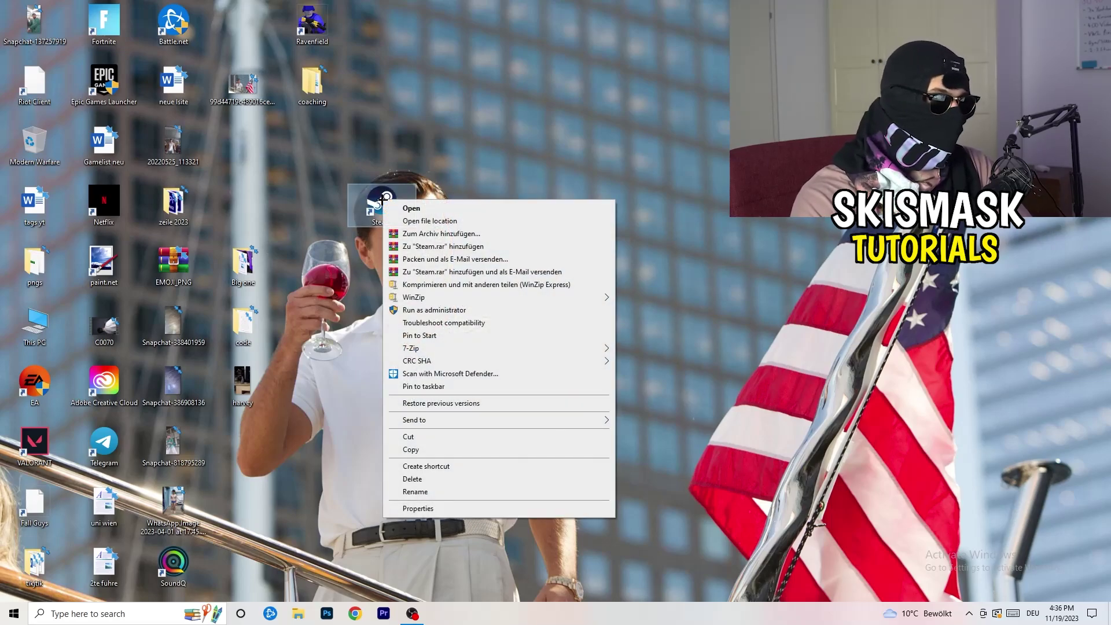
pyautogui.click(418, 508)
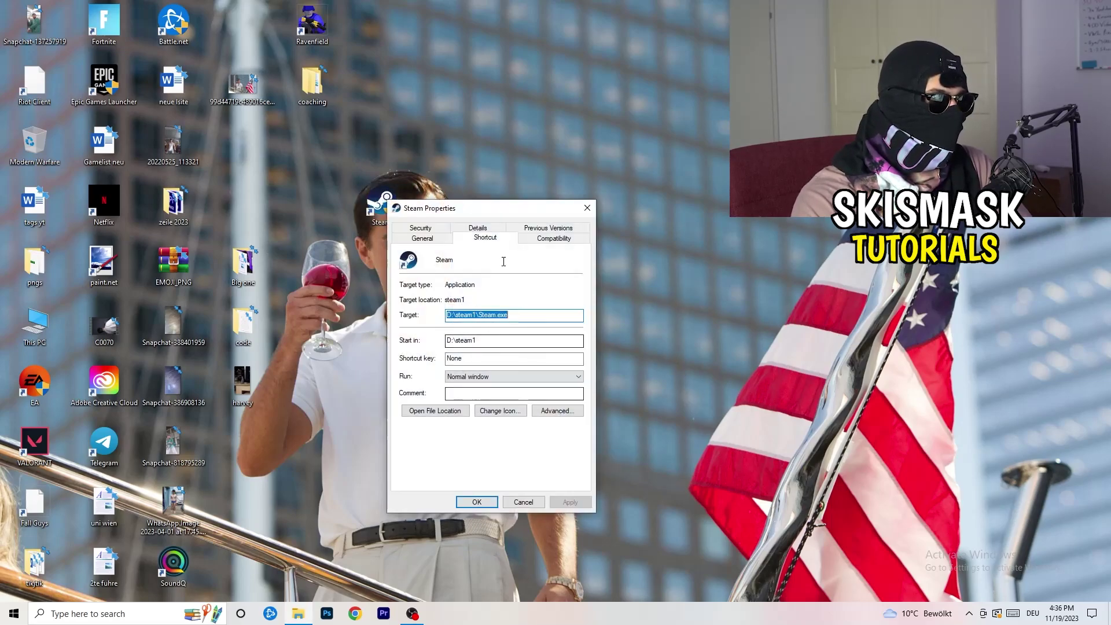
pyautogui.click(550, 236)
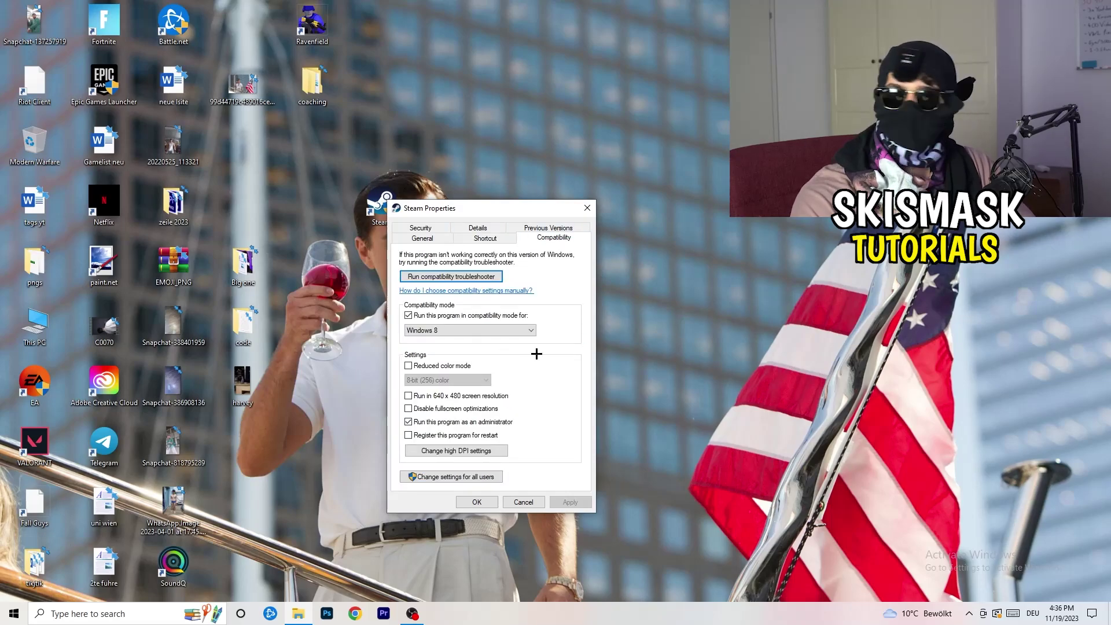
pyautogui.click(587, 207)
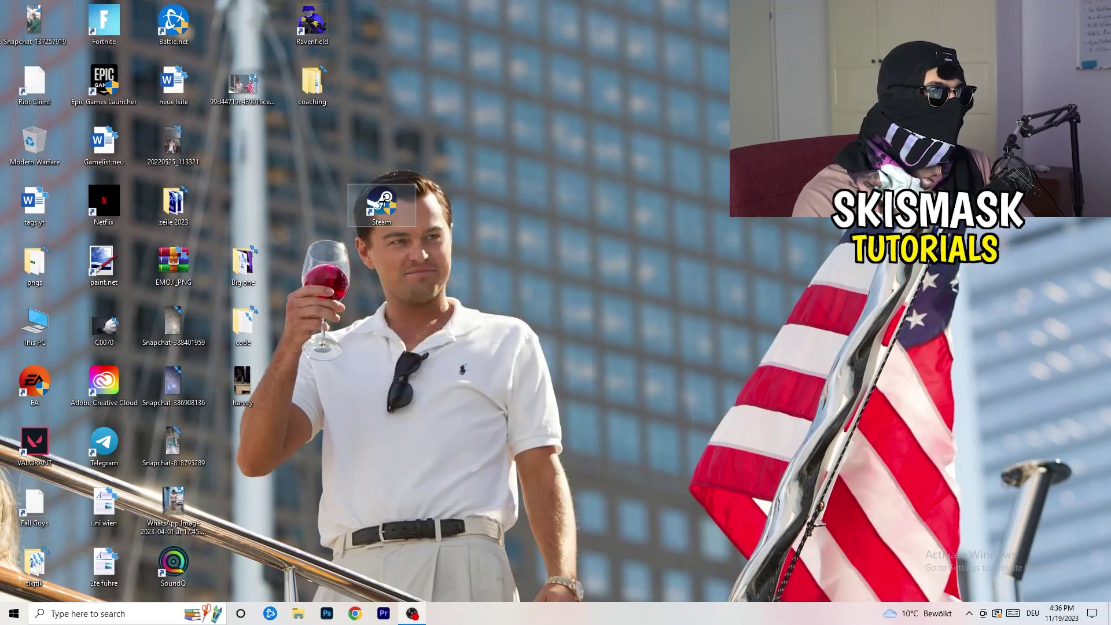
pyautogui.moveTo(381, 205); pyautogui.dragTo(243, 142)
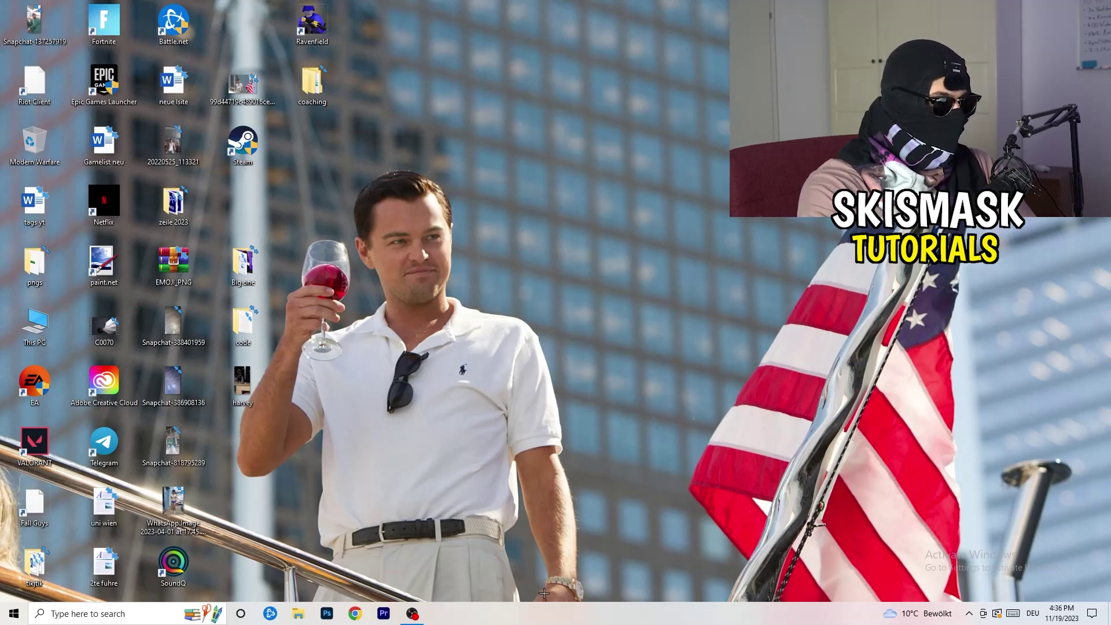
pyautogui.moveTo(550, 609); pyautogui.dragTo(463, 432)
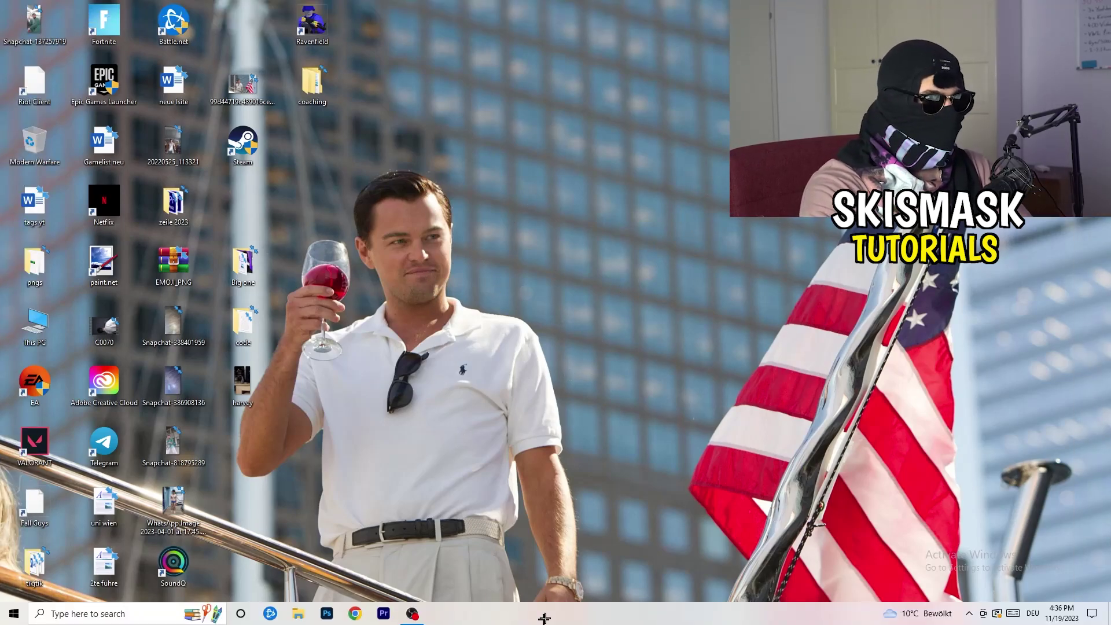
# - Open Task Manager from the taskbar menu and maximize it on the Processes list
pyautogui.rightClick(593, 616)
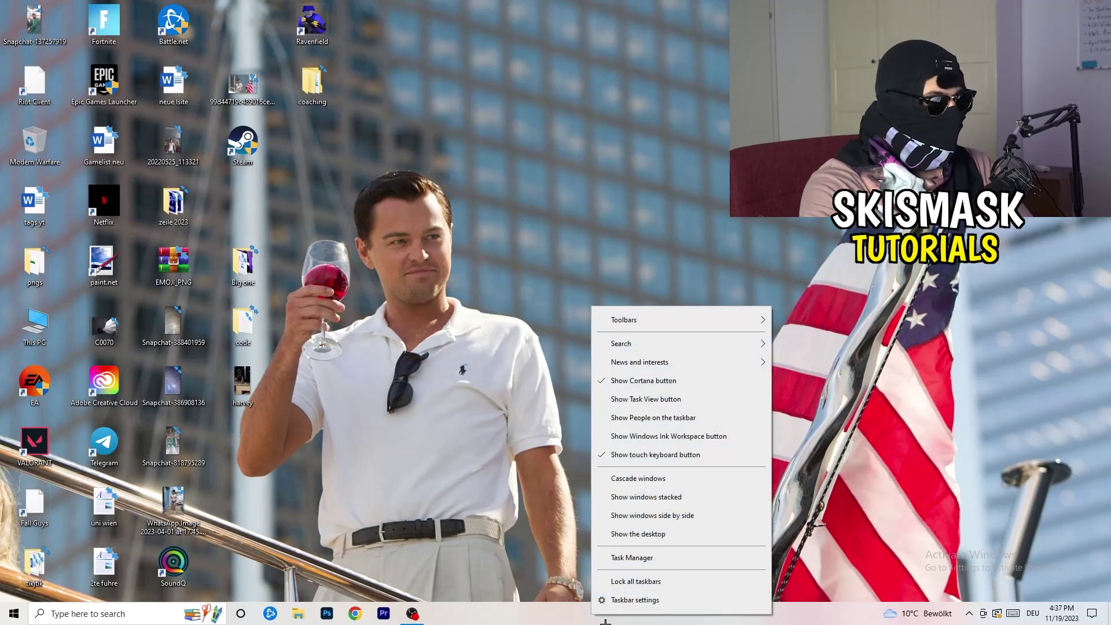
pyautogui.click(643, 559)
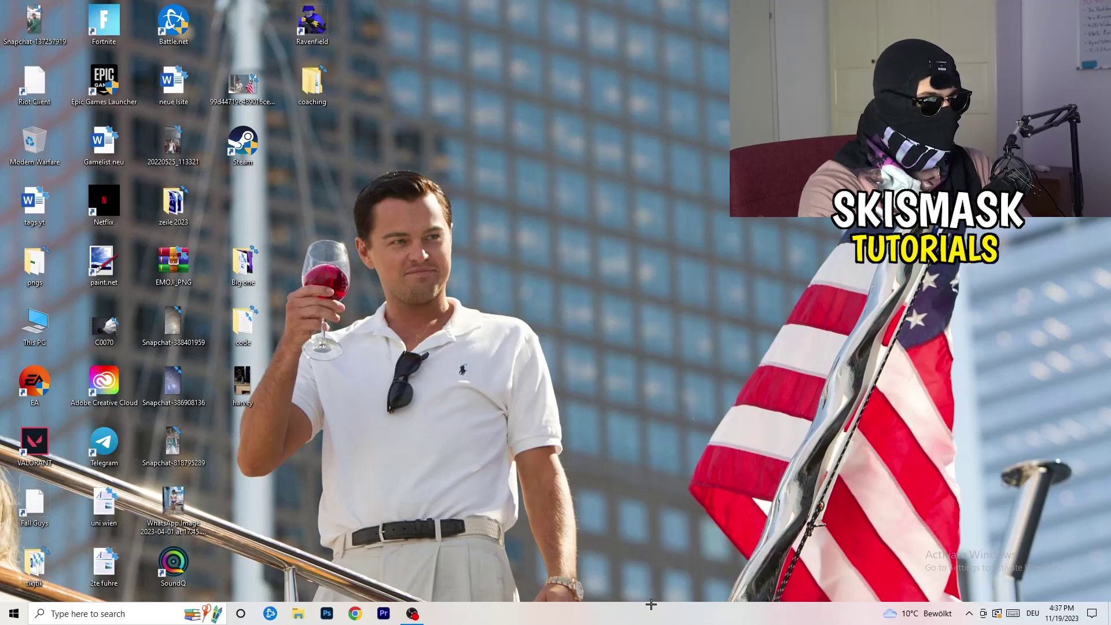
pyautogui.click(648, 24)
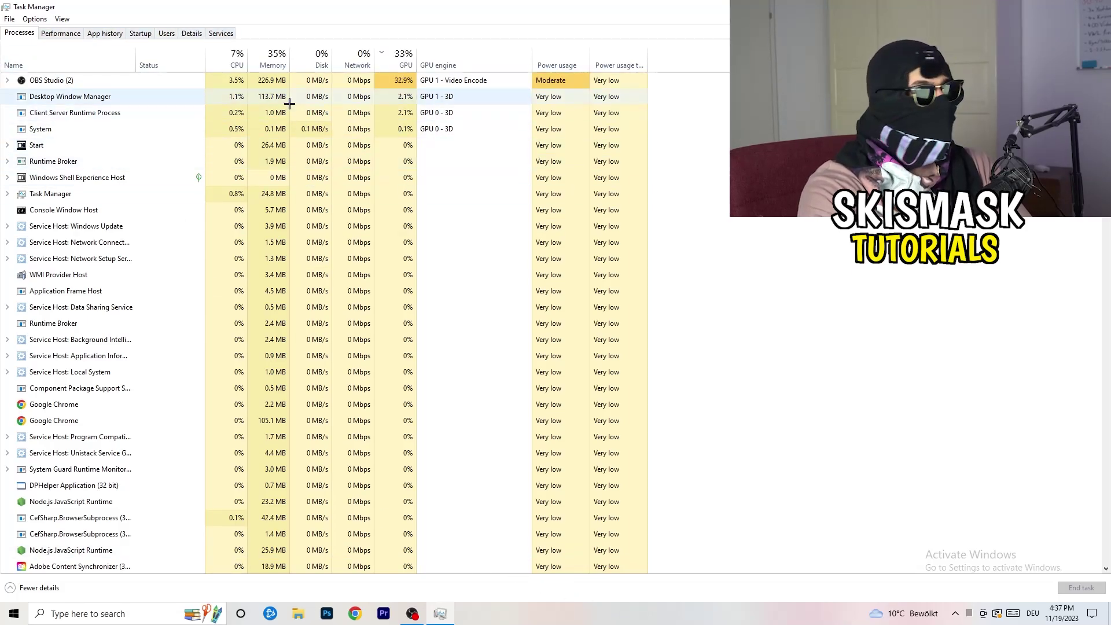
# - On the Details tab, show the Set priority levels for a Creative Cloud helper process
pyautogui.click(192, 34)
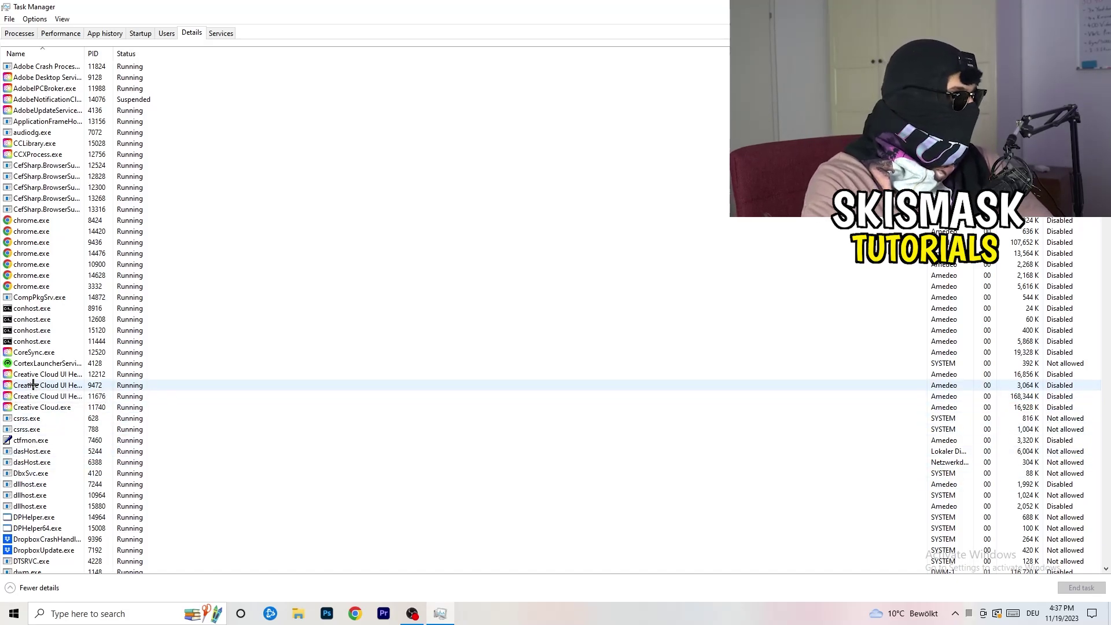
pyautogui.rightClick(34, 385)
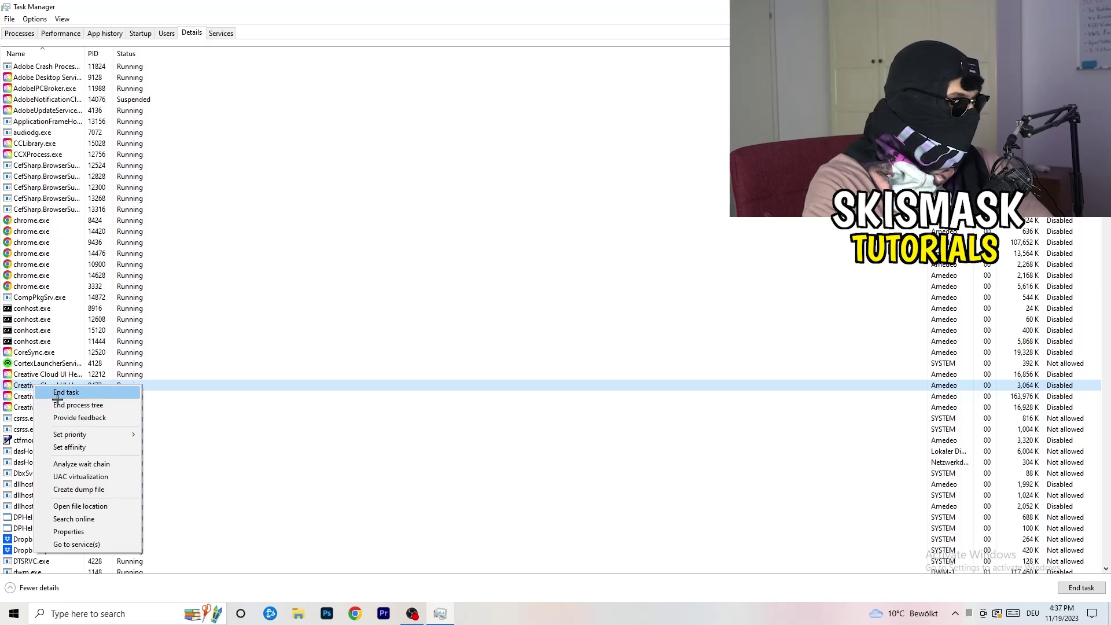
pyautogui.moveTo(72, 439)
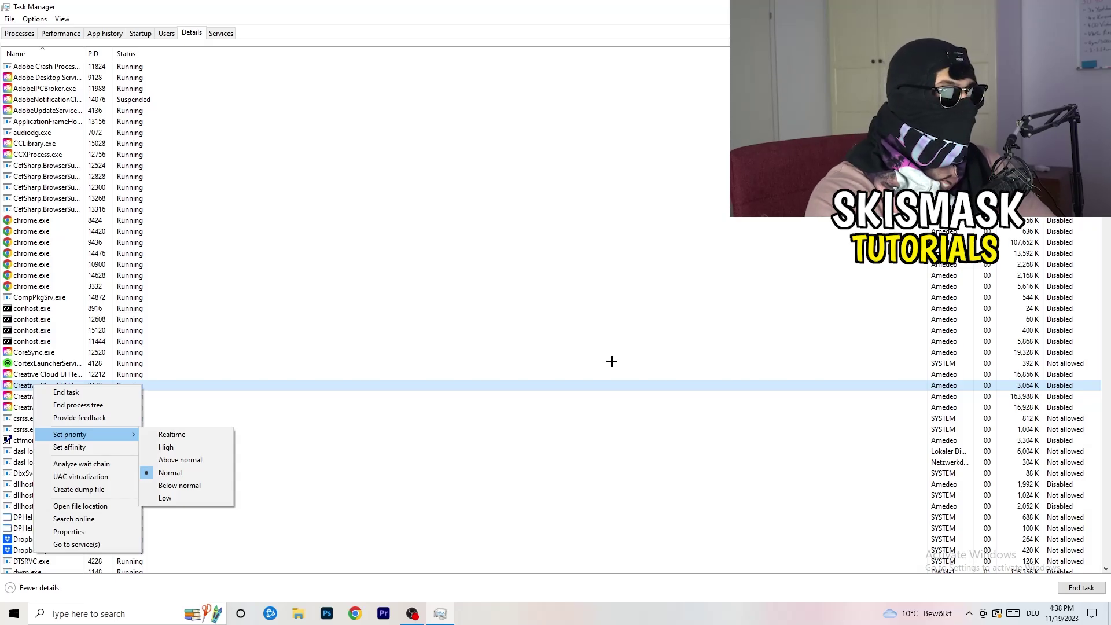
# - Dismiss the open menu with Escape and close Task Manager, returning to the desktop
pyautogui.press('Escape')
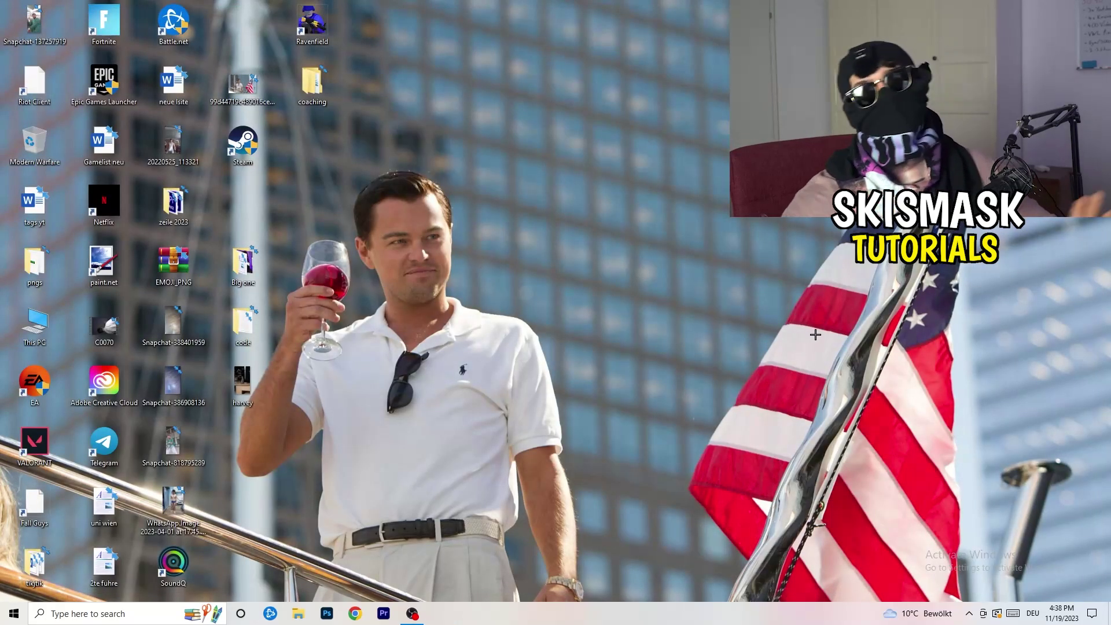